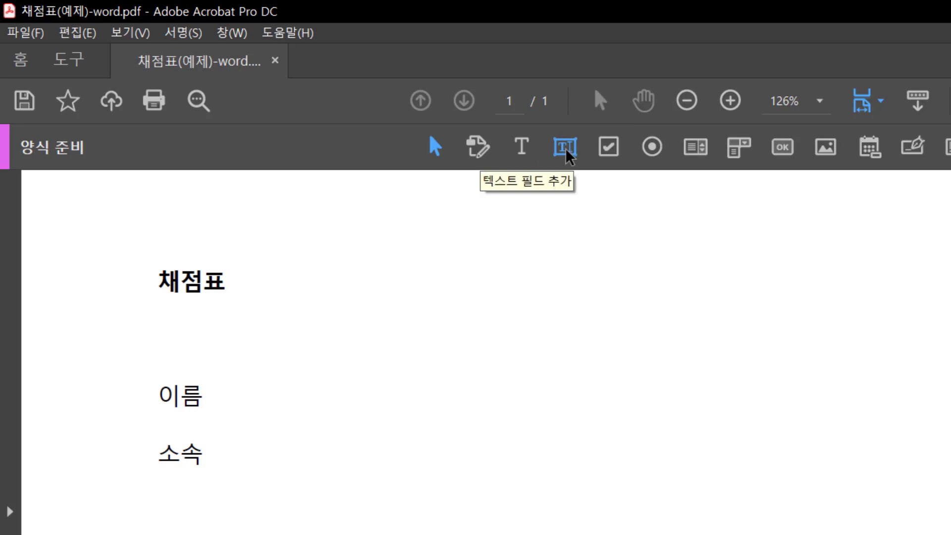
Add a text field beside the 이름 label and name it "name".
left_click(569, 155)
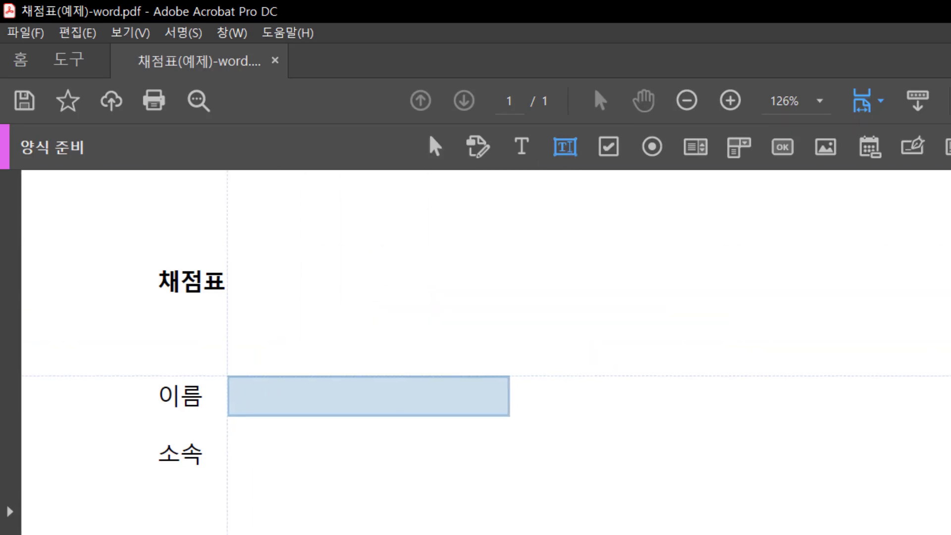
left_click_drag(220, 379, 488, 419)
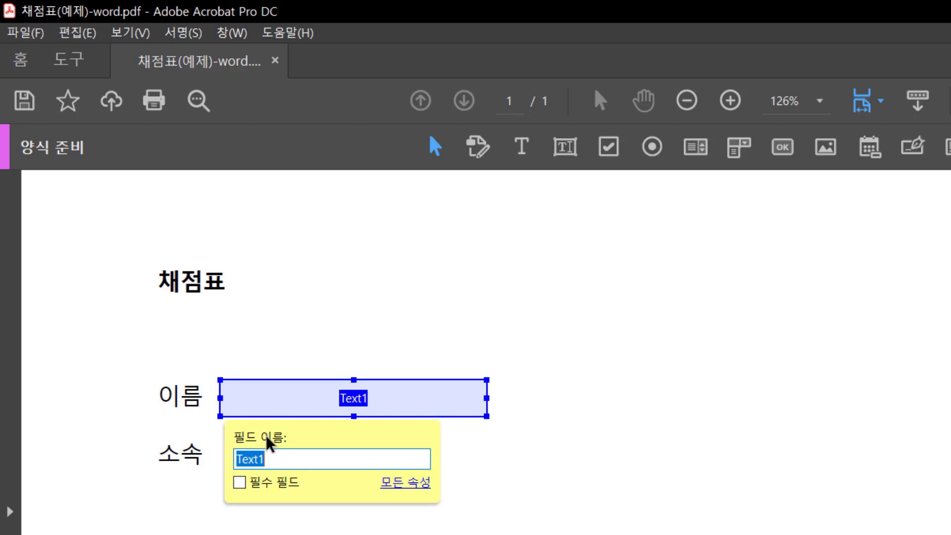
type("name")
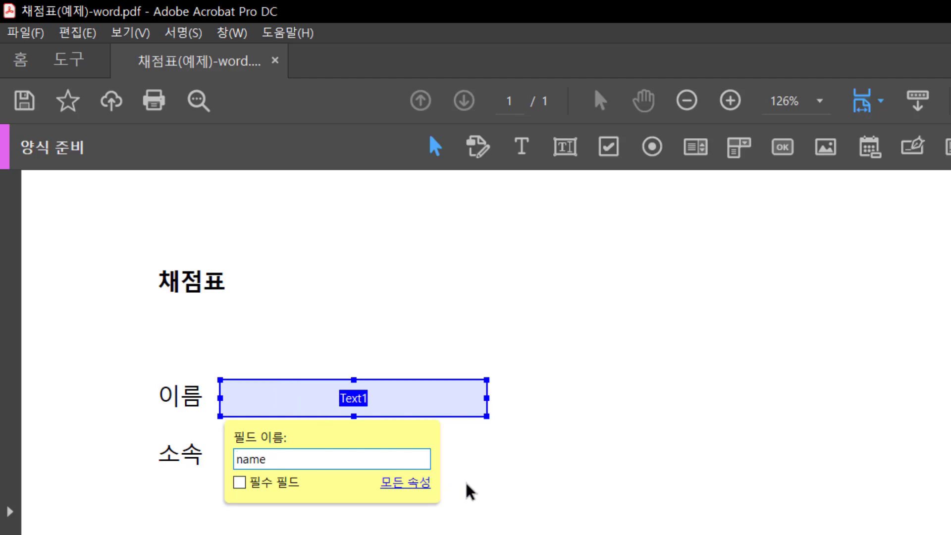
key("Return")
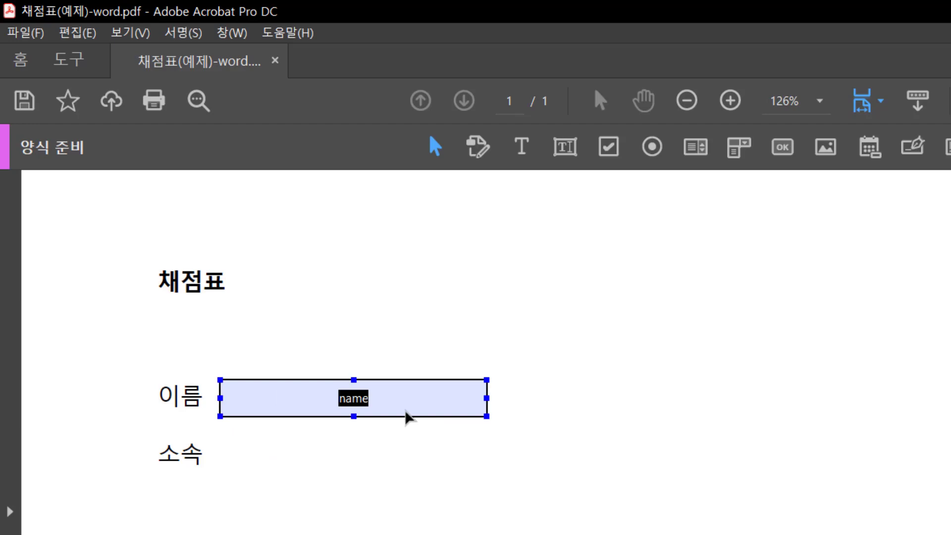
left_click(322, 475)
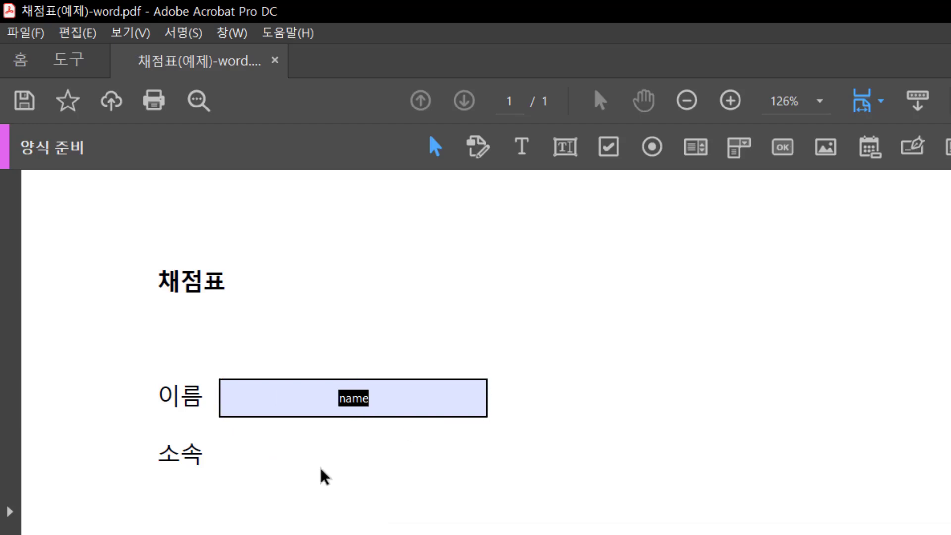
left_click(564, 151)
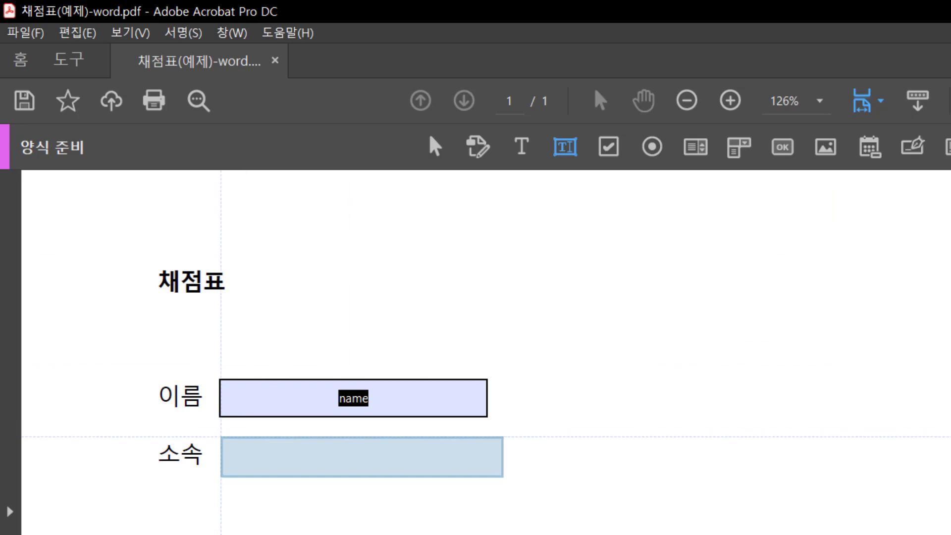
left_click_drag(219, 435, 489, 483)
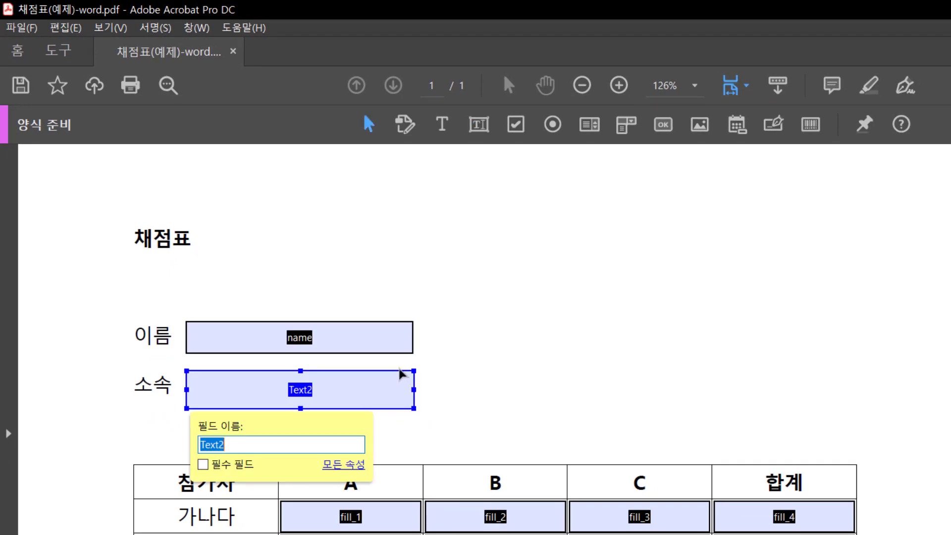
left_click(338, 340, "shift")
left_click(353, 401)
left_click(392, 396)
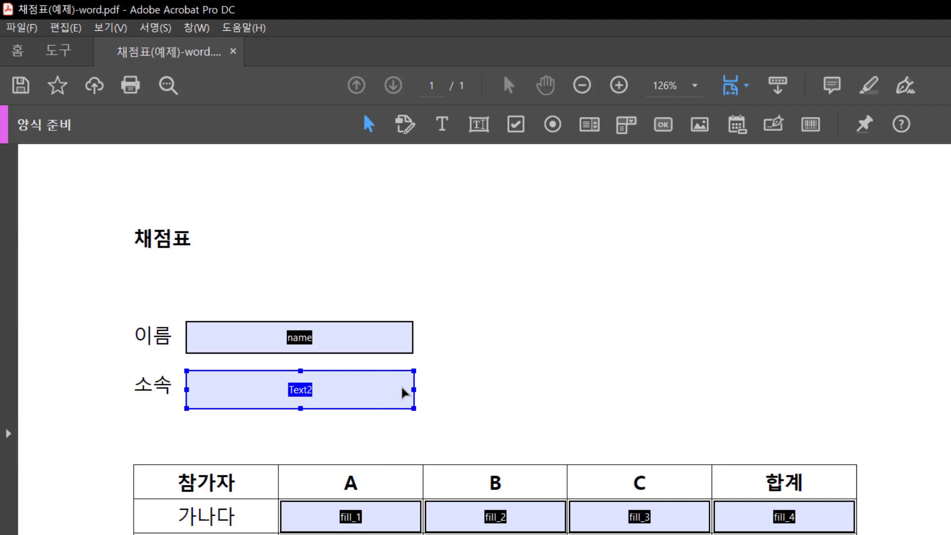
key("Delete")
Copy the "name" text field and place the pasted duplicate beside the 소속 label, directly below the original.
left_click(346, 346)
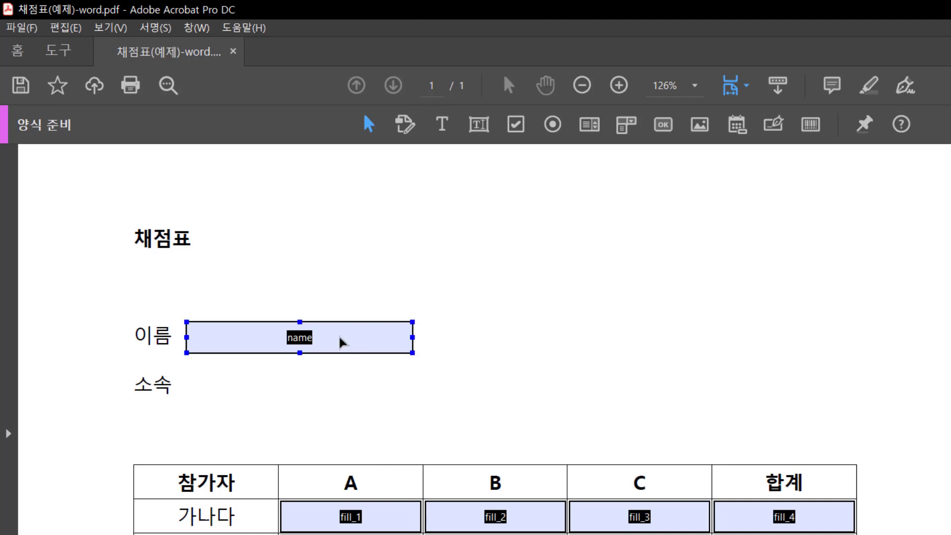
right_click(343, 344)
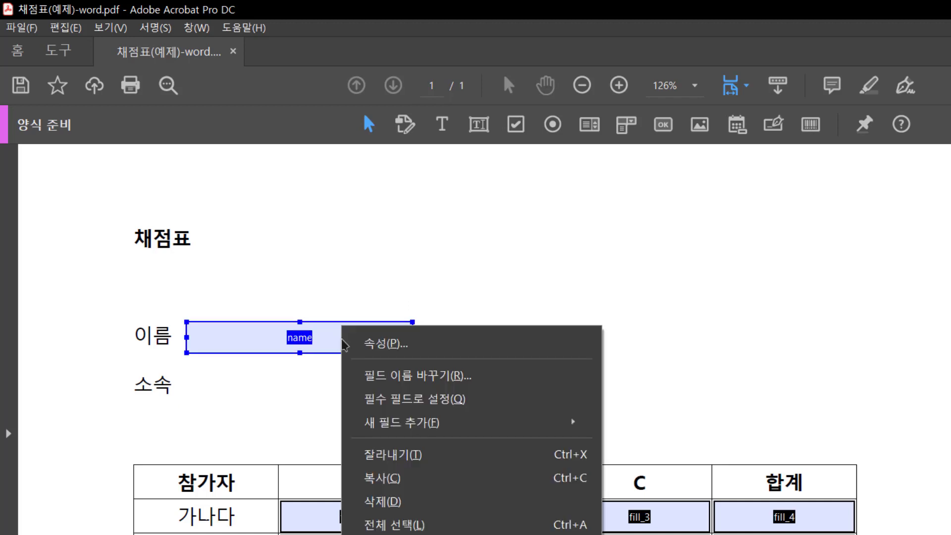
left_click(418, 480)
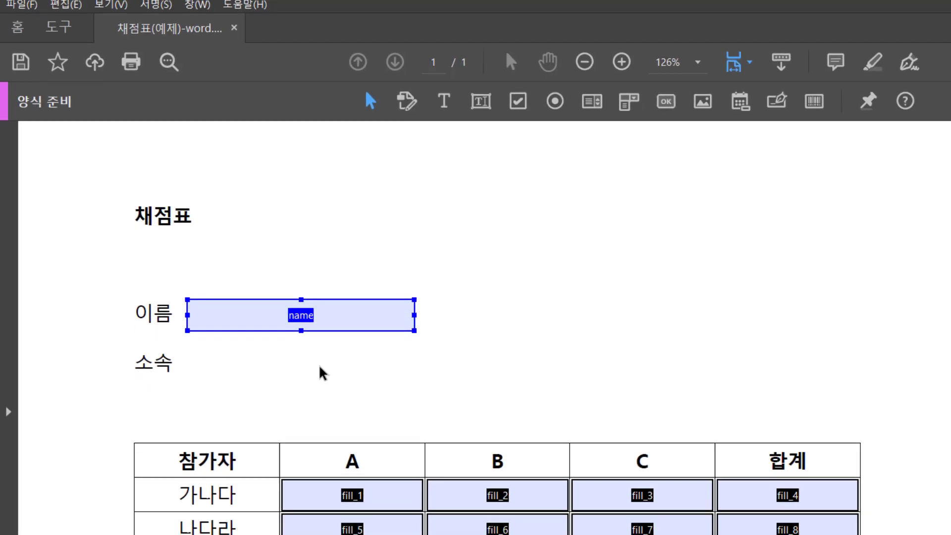
left_click(319, 395)
right_click(319, 395)
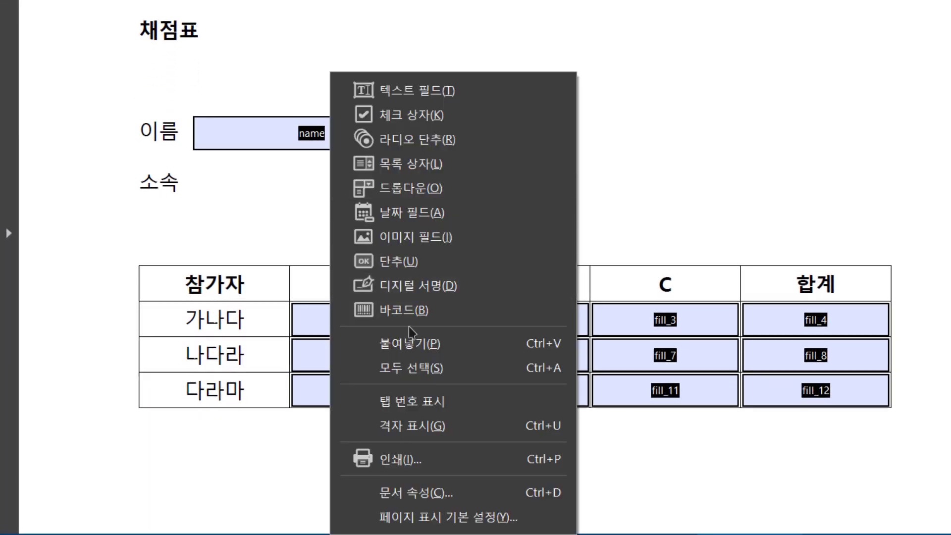
left_click(419, 347)
left_click_drag(451, 233, 248, 183)
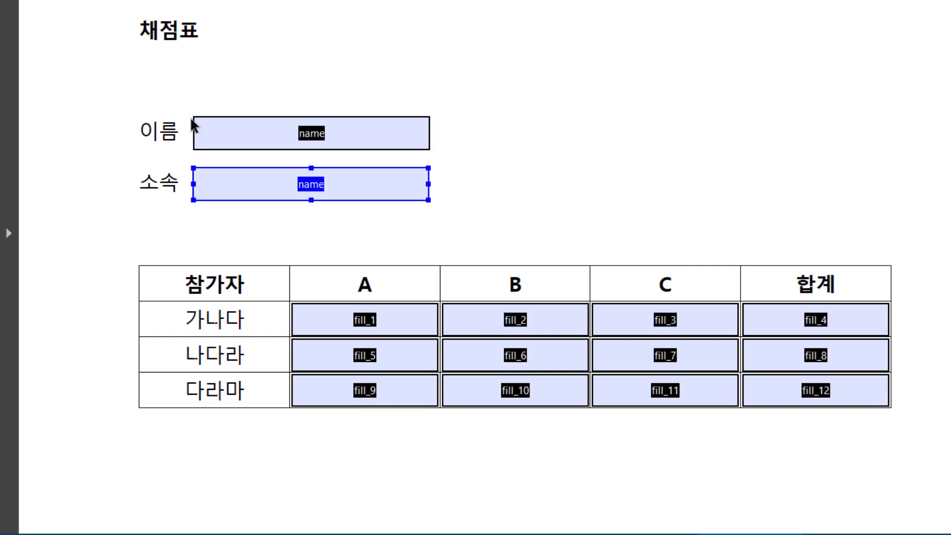
left_click(218, 220)
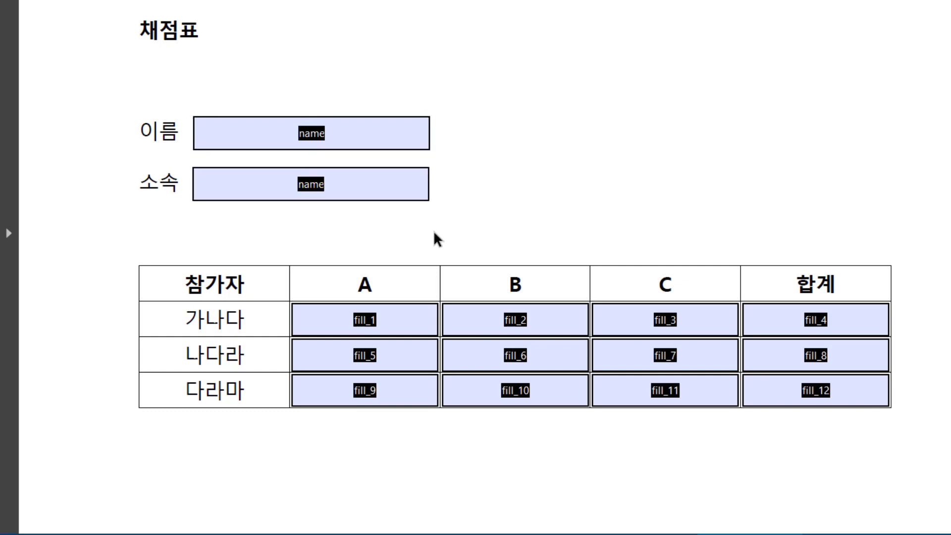
Left-align the two text fields beside the 이름 and 소속 labels.
left_click_drag(484, 231, 411, 55)
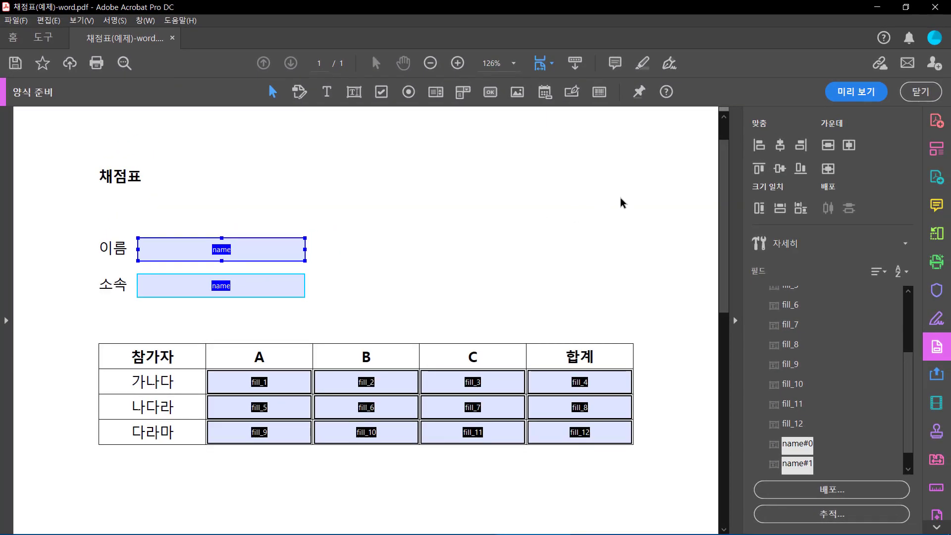
left_click(759, 148)
left_click(219, 256)
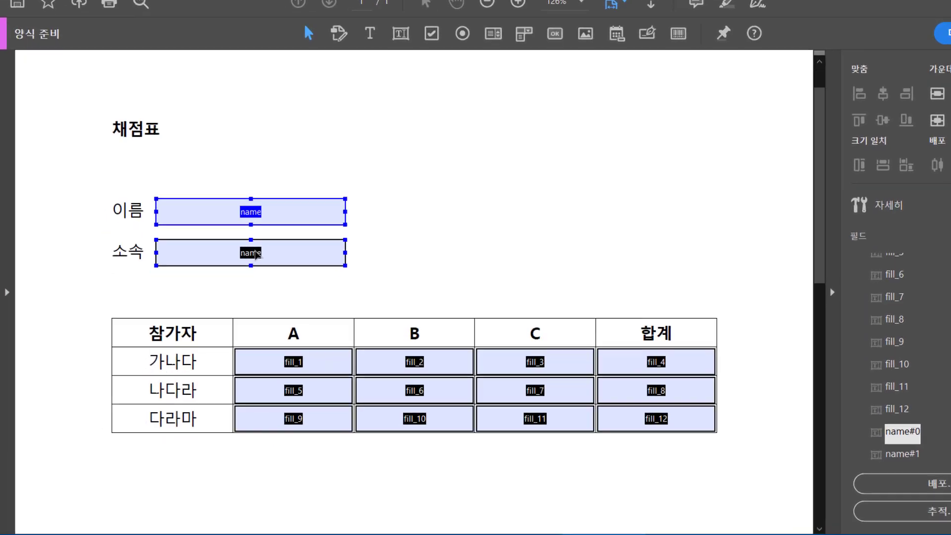
Rename the text field beside the 소속 label to "dept".
left_click(228, 286)
right_click(228, 286)
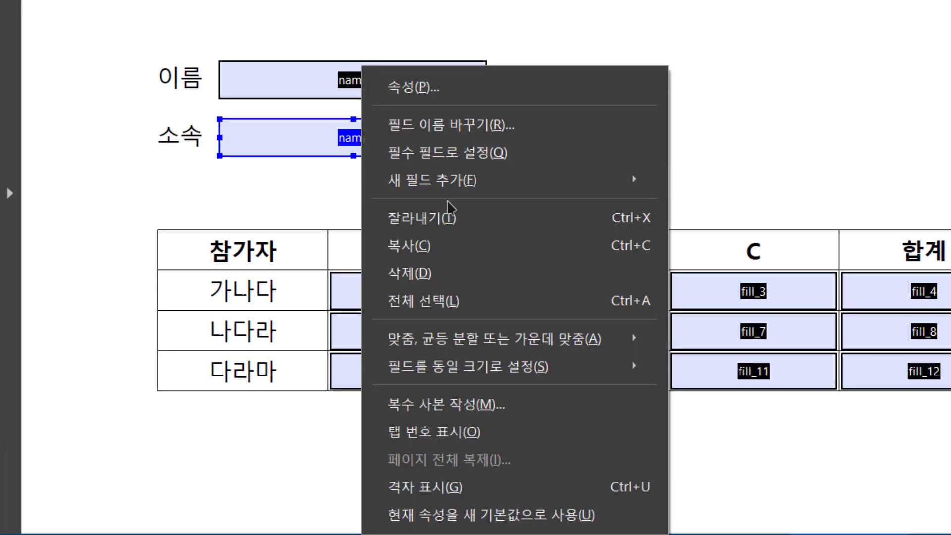
left_click(461, 126)
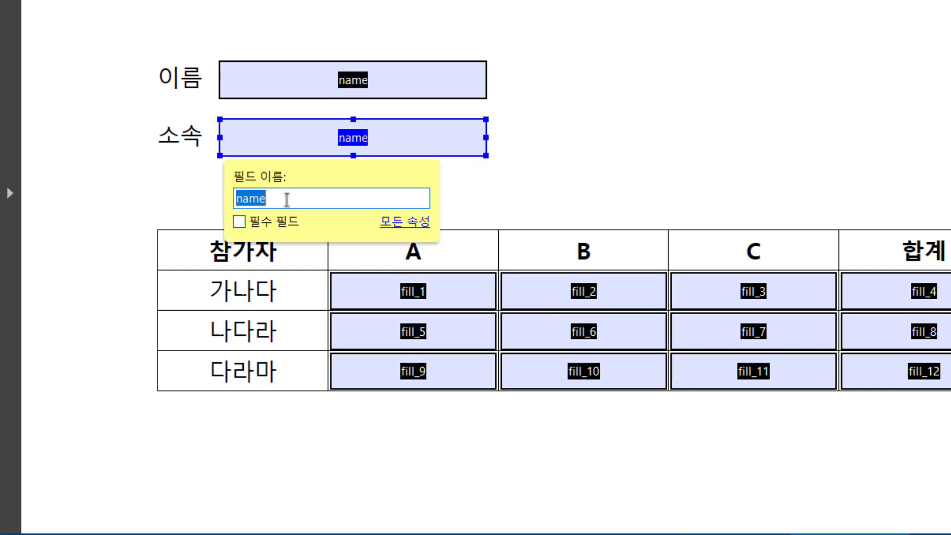
type("dept")
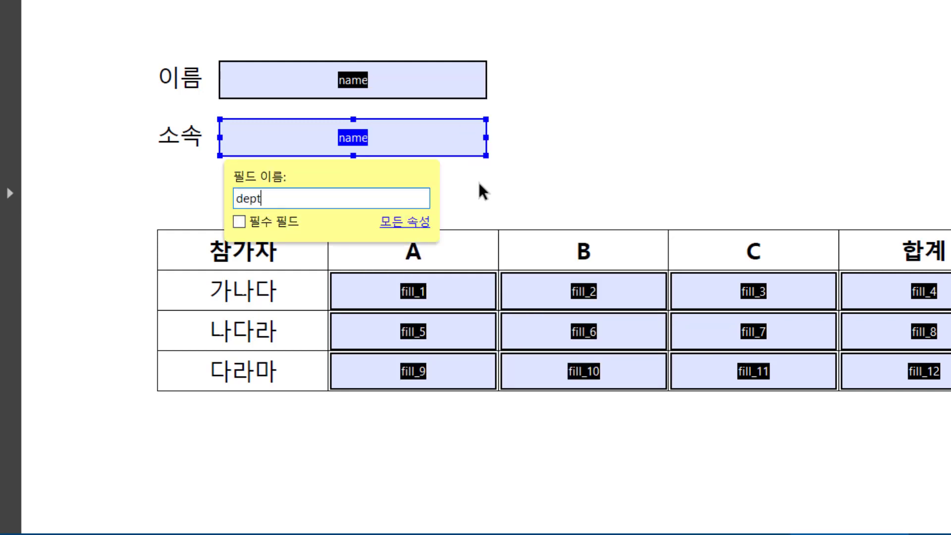
left_click(477, 180)
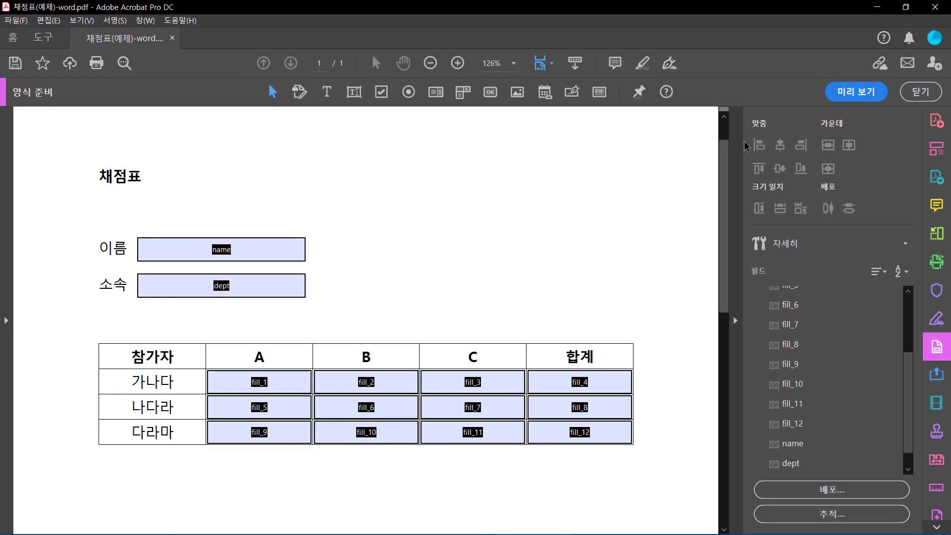
Preview the form and fill the 가나다 row with 5 under A, 6 under B and 7 under C.
left_click(855, 91)
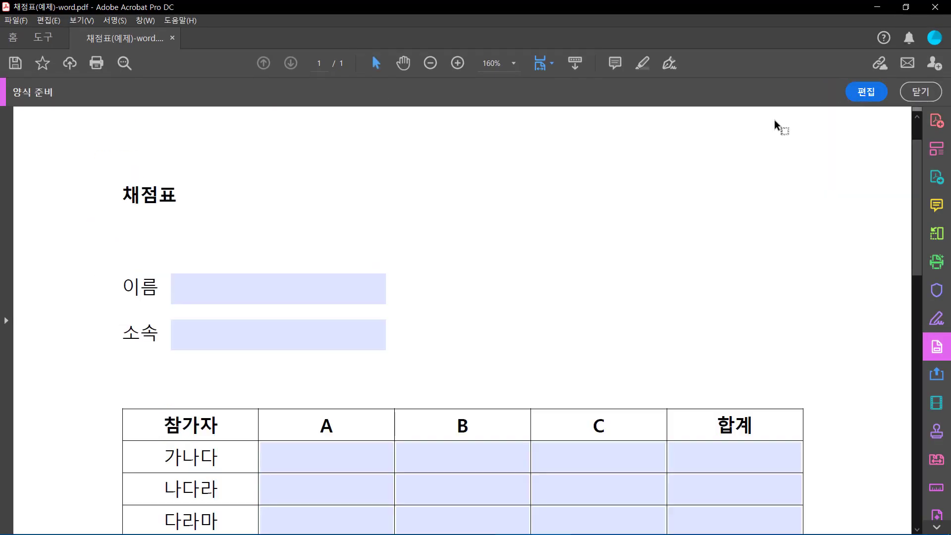
left_click(323, 295)
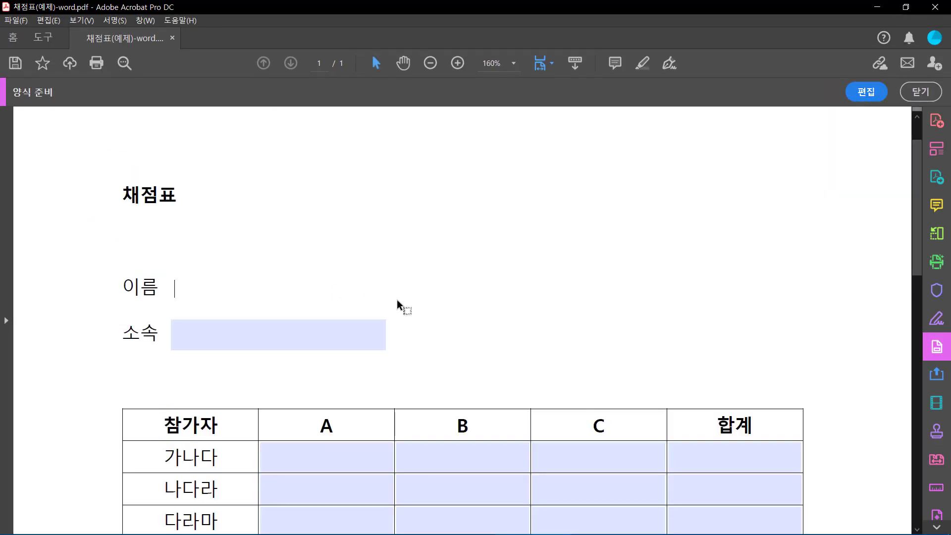
scroll(417, 302, "down", 4)
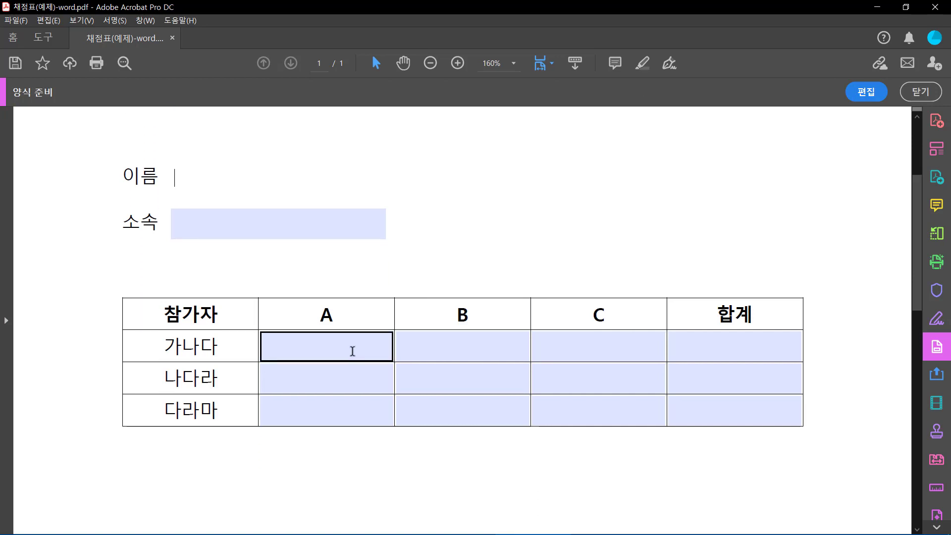
left_click(352, 352)
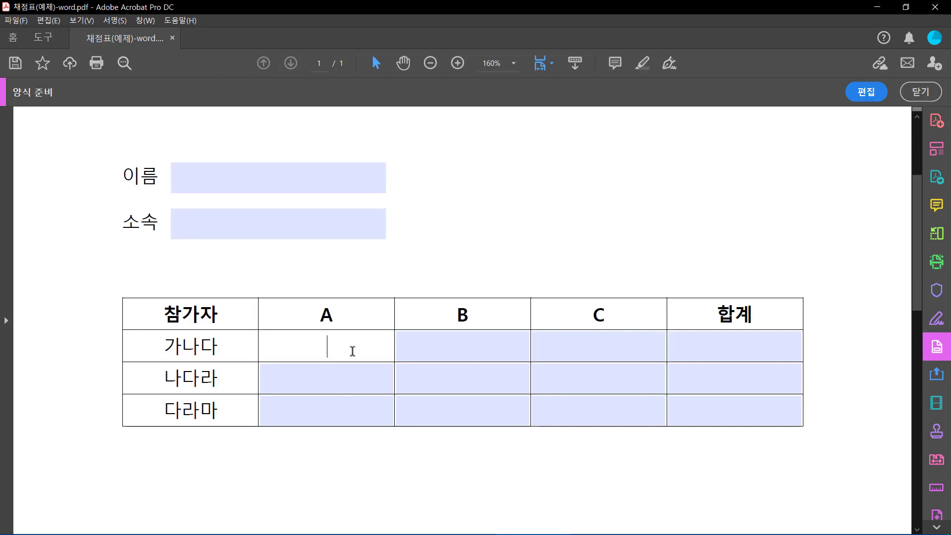
type("5")
left_click(454, 342)
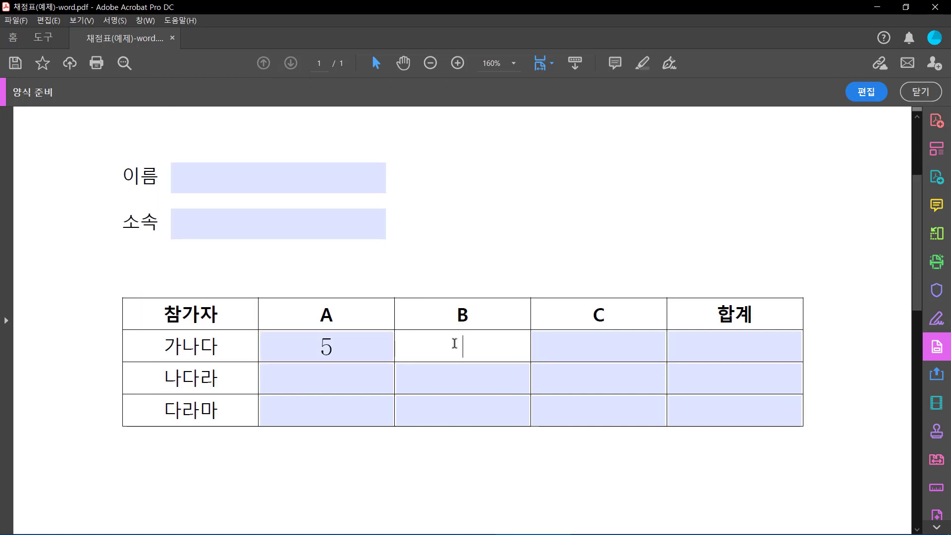
type("6")
left_click(590, 336)
type("7")
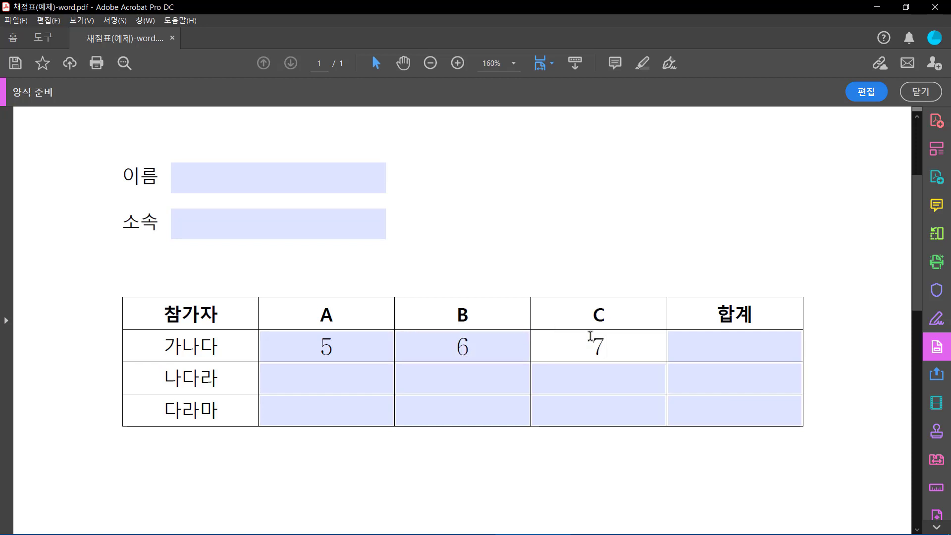
left_click(549, 263)
Replace the entry under A in the 가나다 row with the text 가나다.
left_click(356, 344)
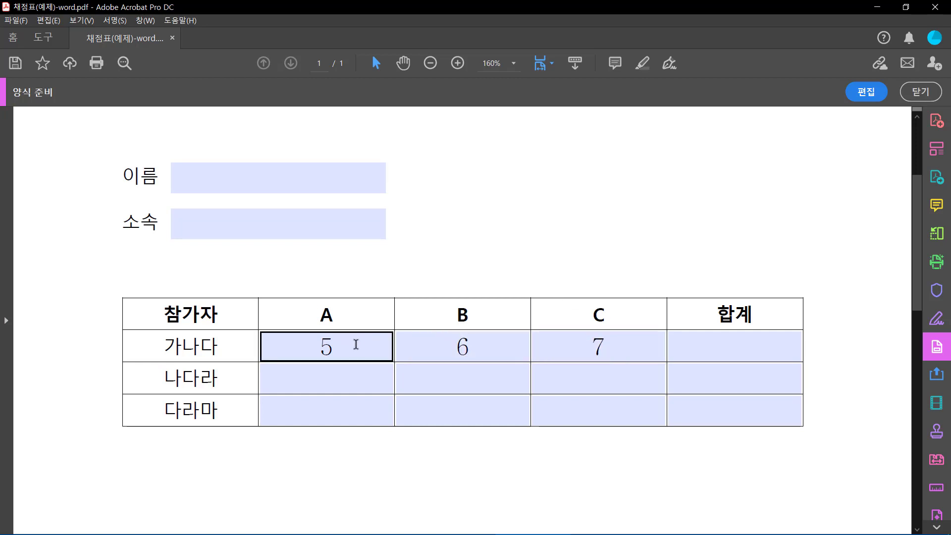
left_click_drag(322, 349, 354, 355)
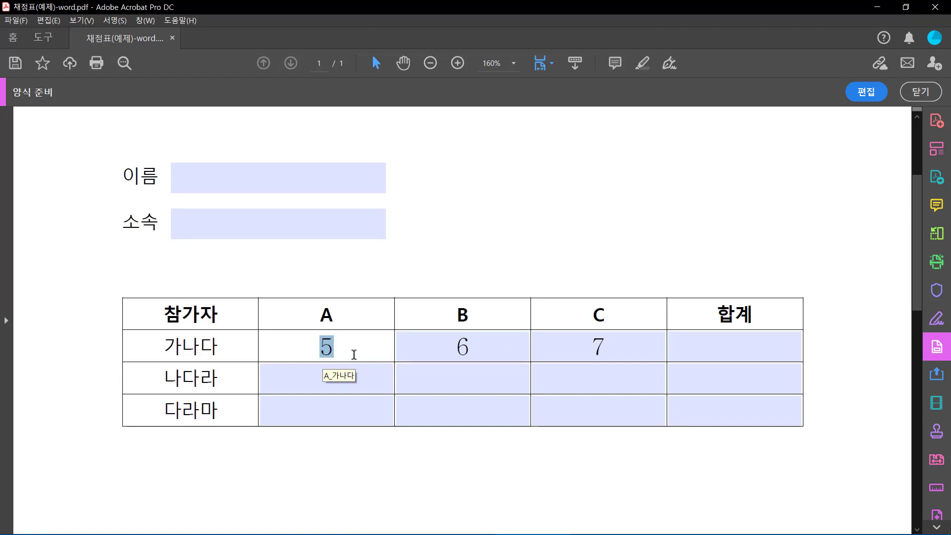
left_click(354, 355)
double_click(360, 350)
type("ㄱ")
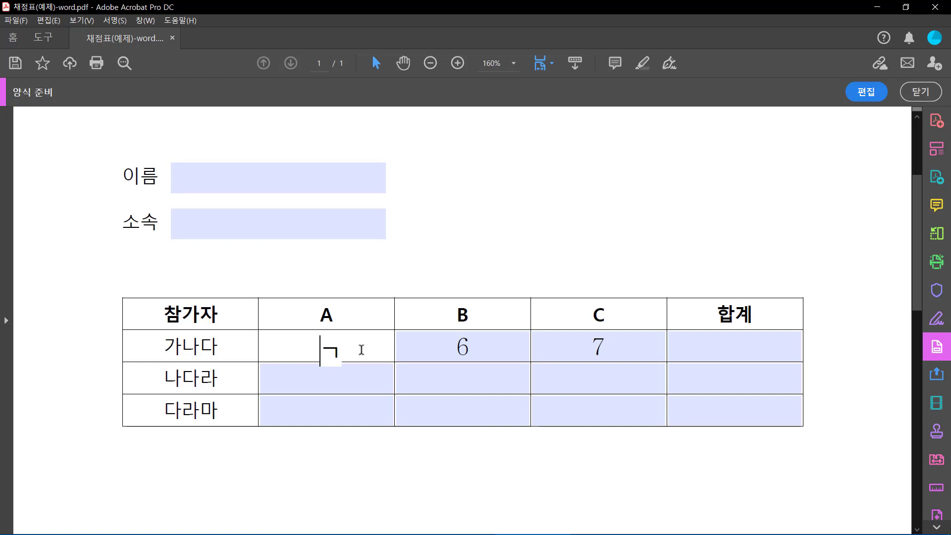
type("ㅏ나다")
left_click(350, 376)
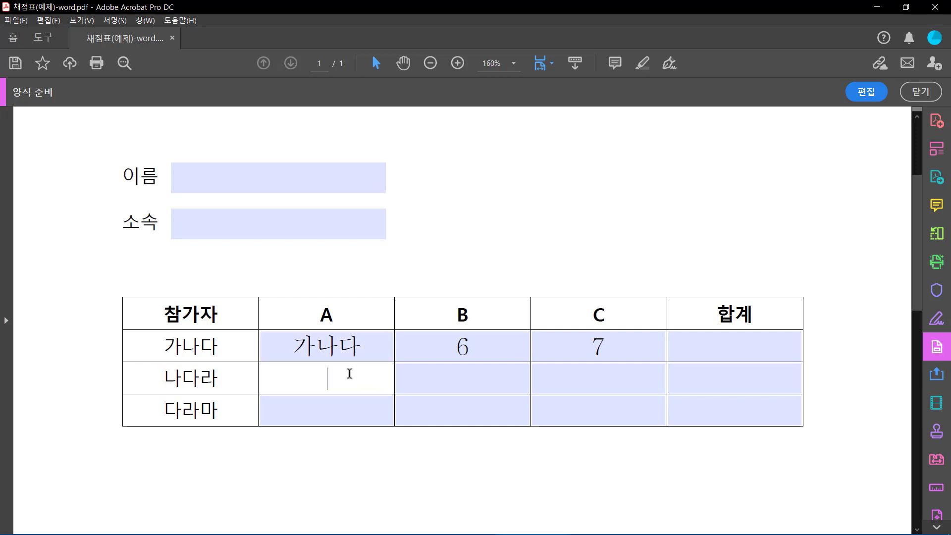
Replace the text under A in the 가나다 row with 오.
left_click(344, 353)
left_click_drag(371, 347, 297, 349)
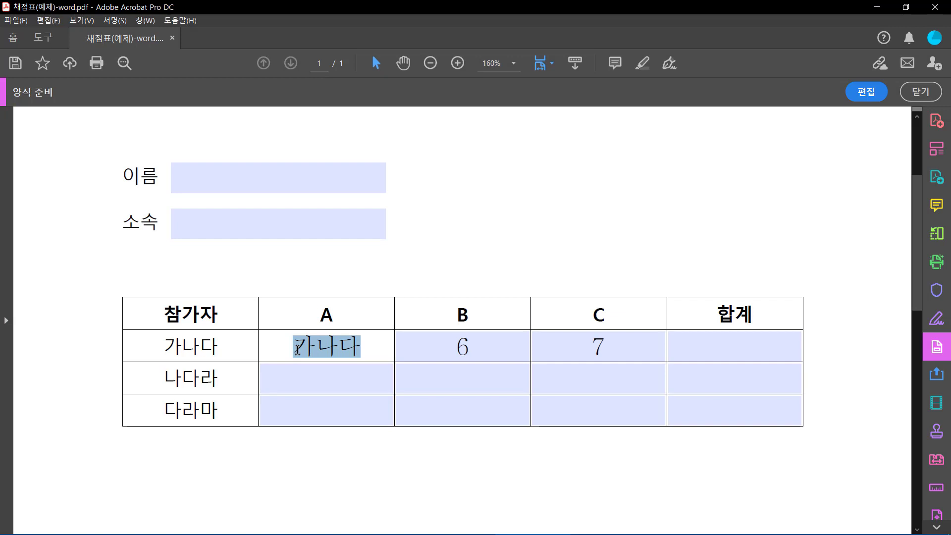
type("오")
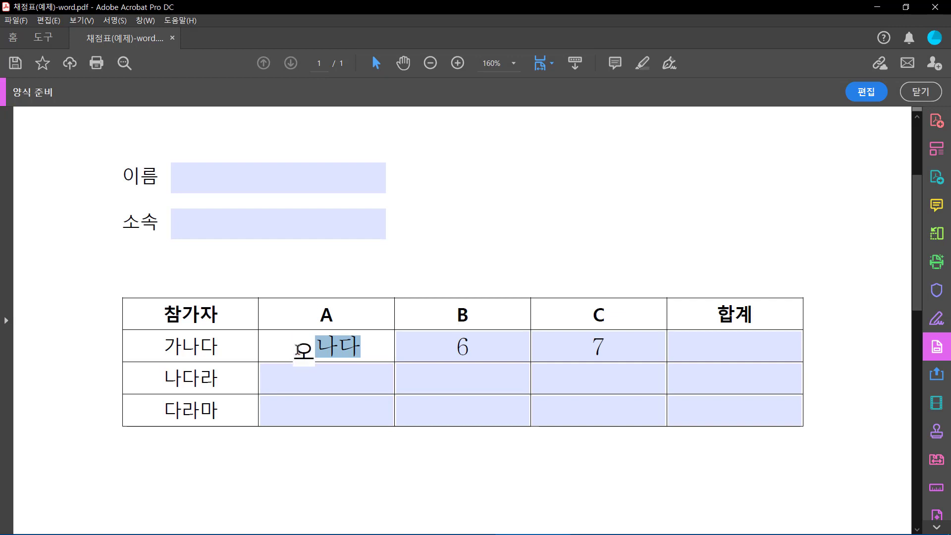
key("Return")
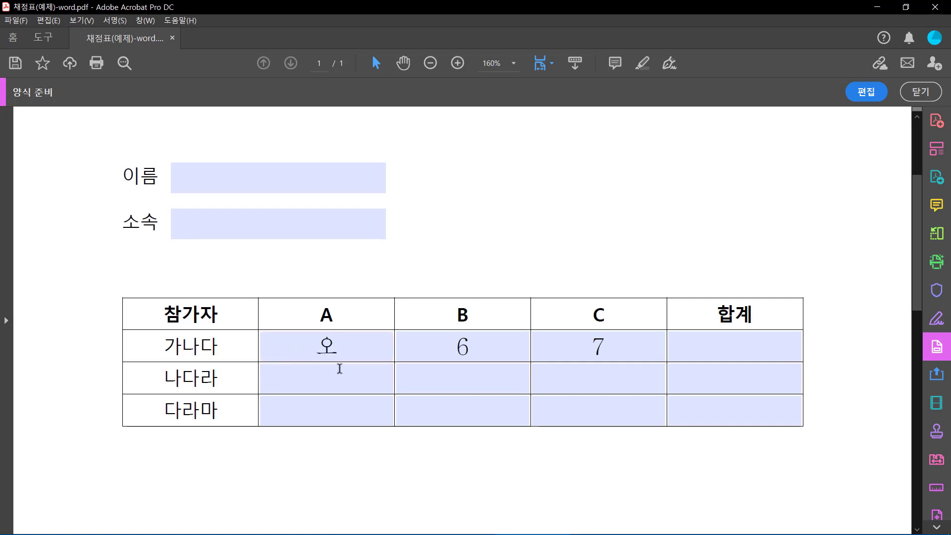
left_click(350, 344)
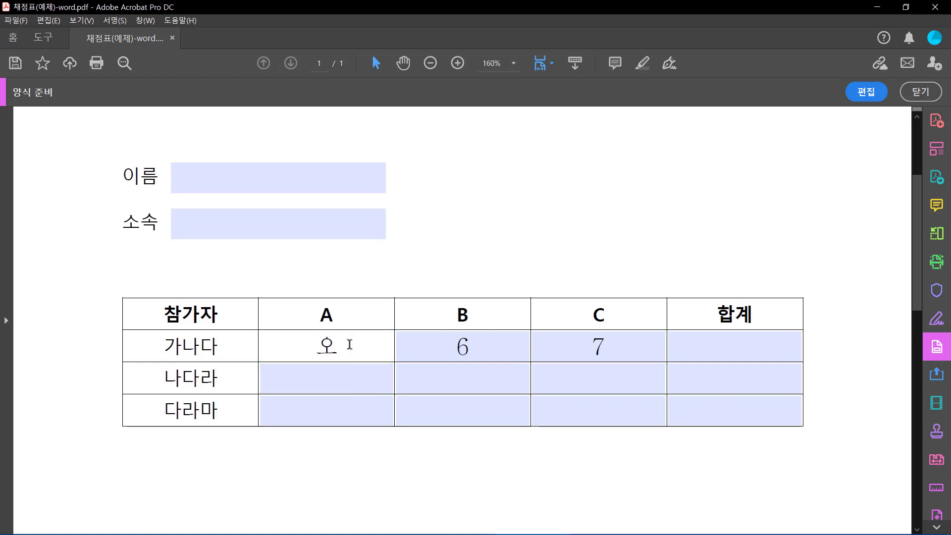
scroll(349, 344, "up", 1)
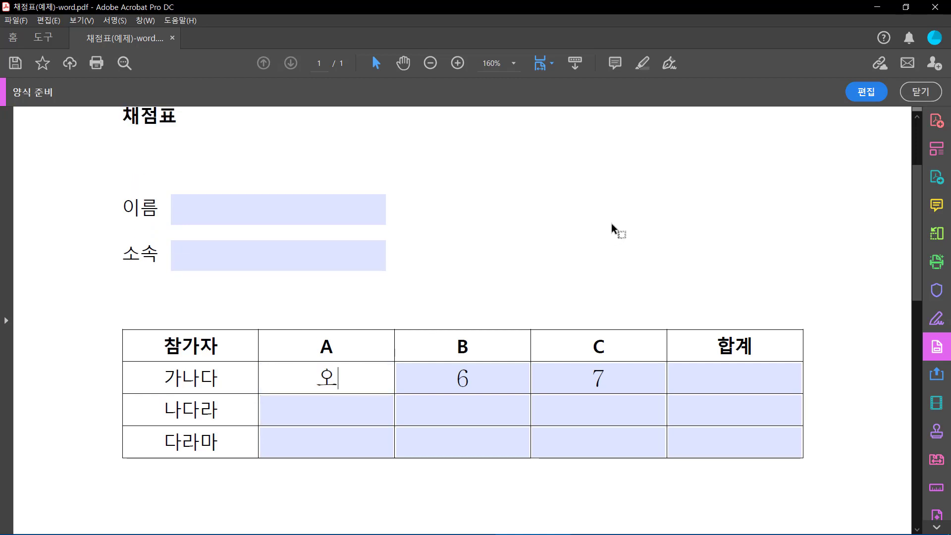
left_click(909, 97)
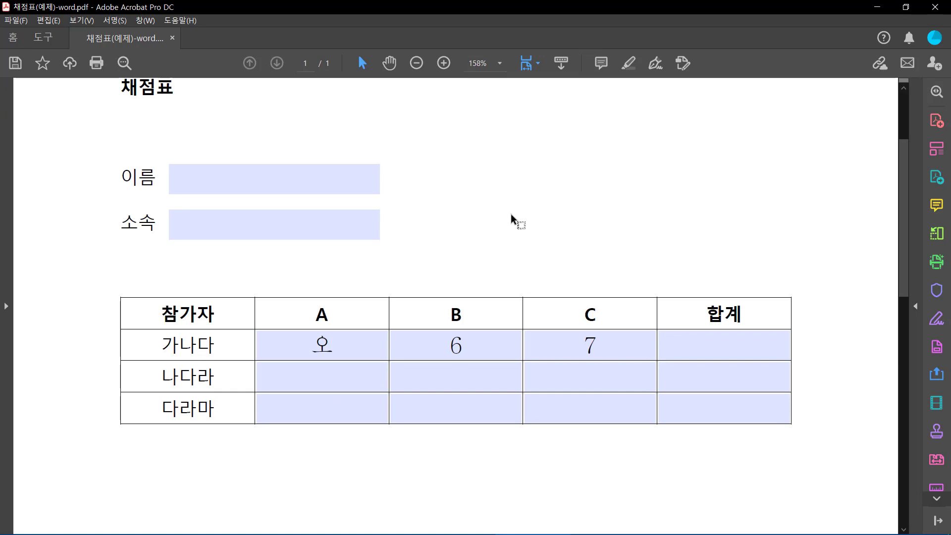
scroll(584, 221, "up", 1)
left_click_drag(317, 369, 343, 371)
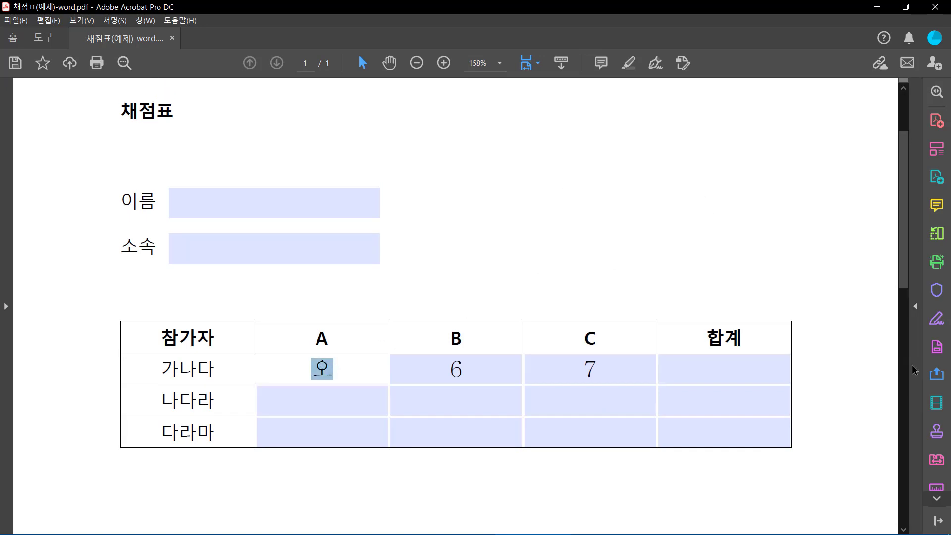
left_click(936, 346)
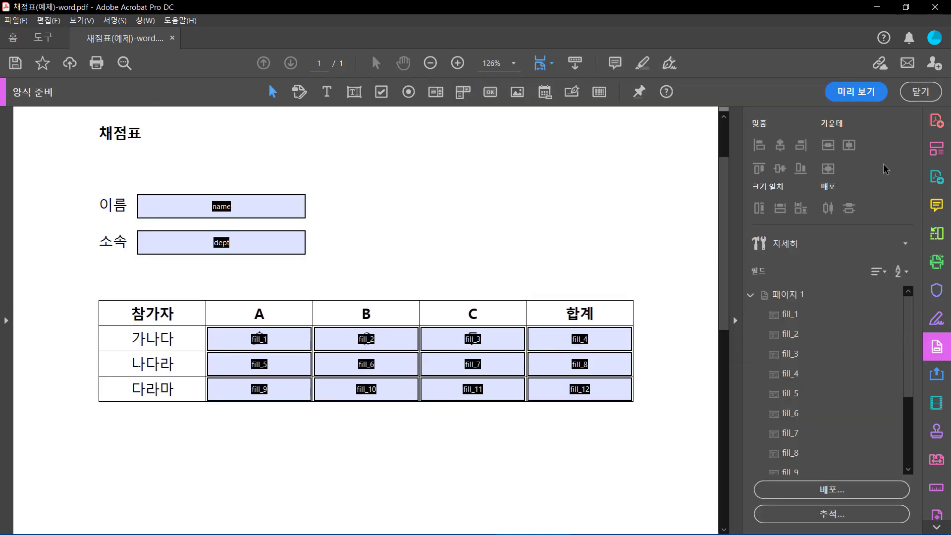
left_click(855, 91)
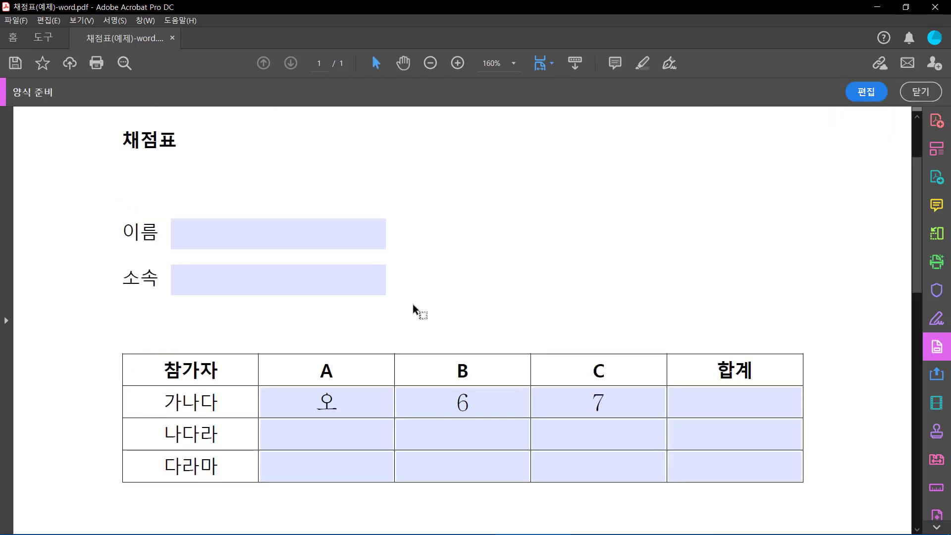
Clear the entries under A, B and C in the 가나다 row of the previewed form.
left_click(353, 399)
key("Delete")
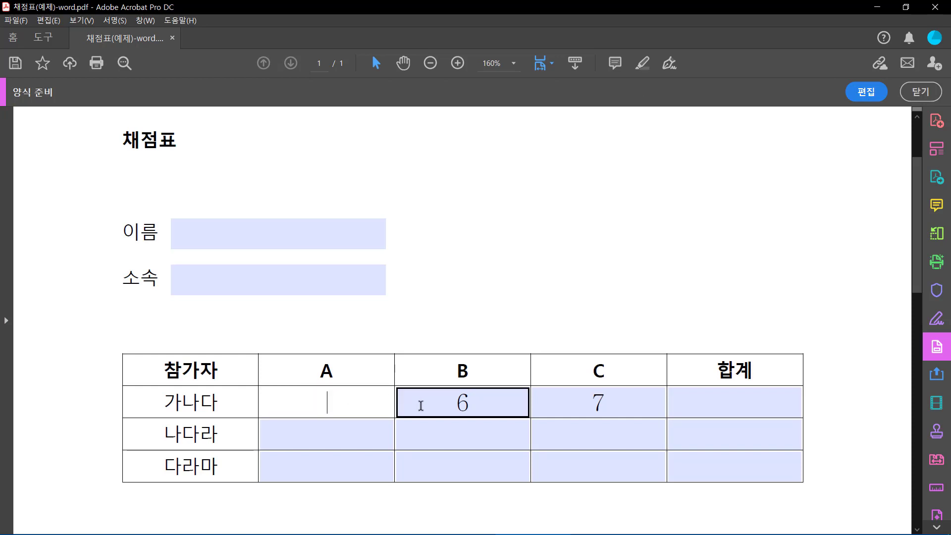
left_click(505, 402)
key("Delete")
left_click(644, 401)
key("Delete")
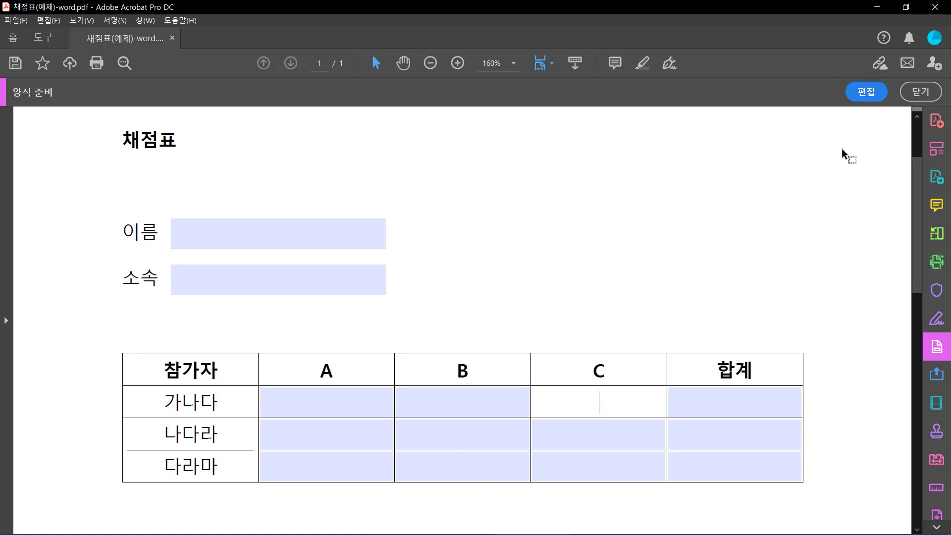
Return to form editing, open the properties of the 가나다 row's text field under A and turn off spell checking (맞춤법 검사).
left_click(878, 92)
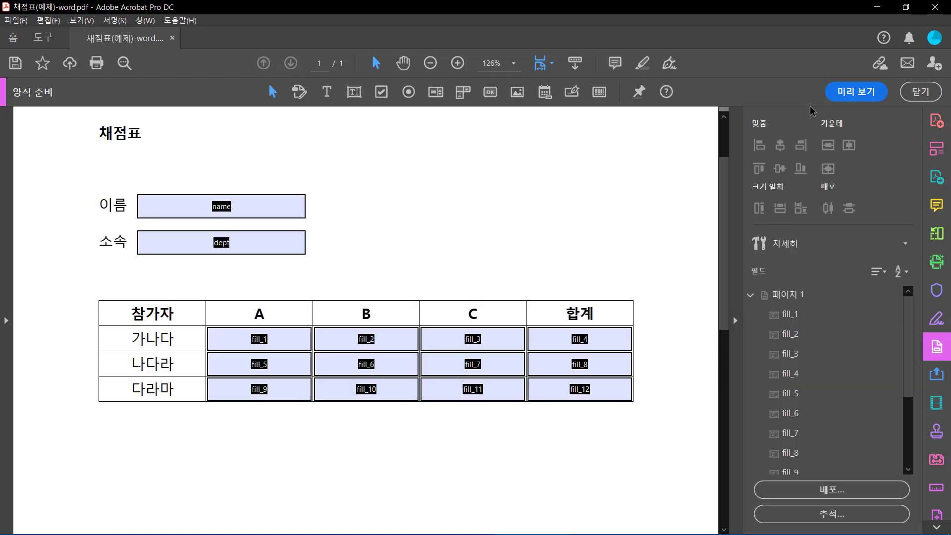
left_click(268, 341)
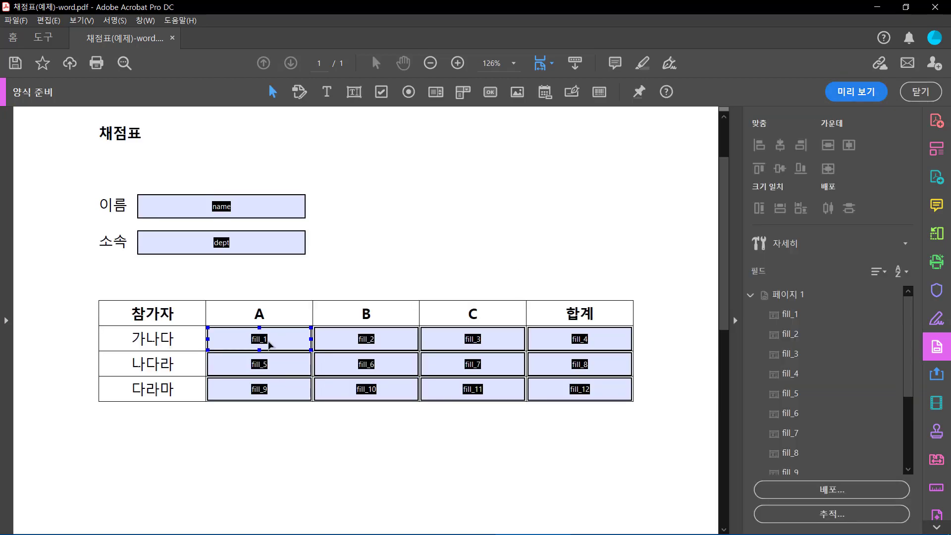
right_click(278, 341)
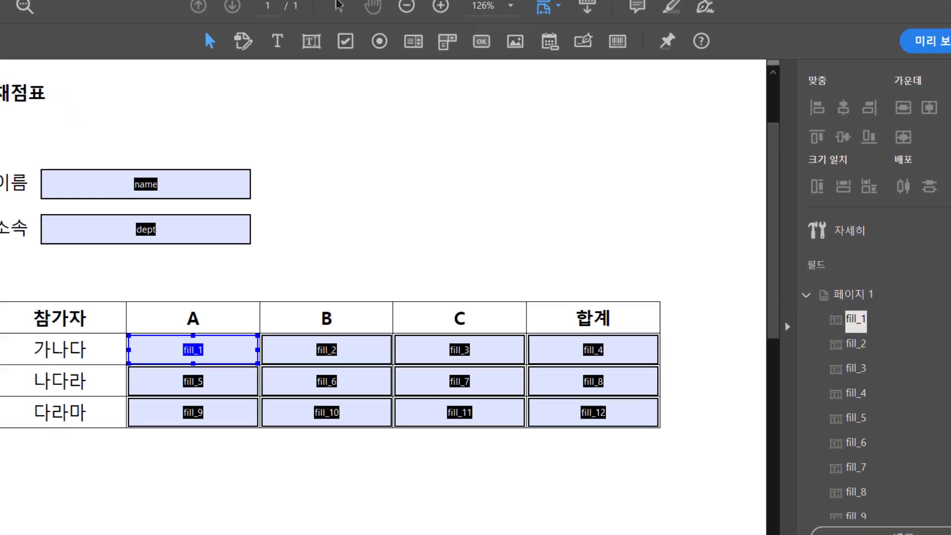
double_click(193, 350)
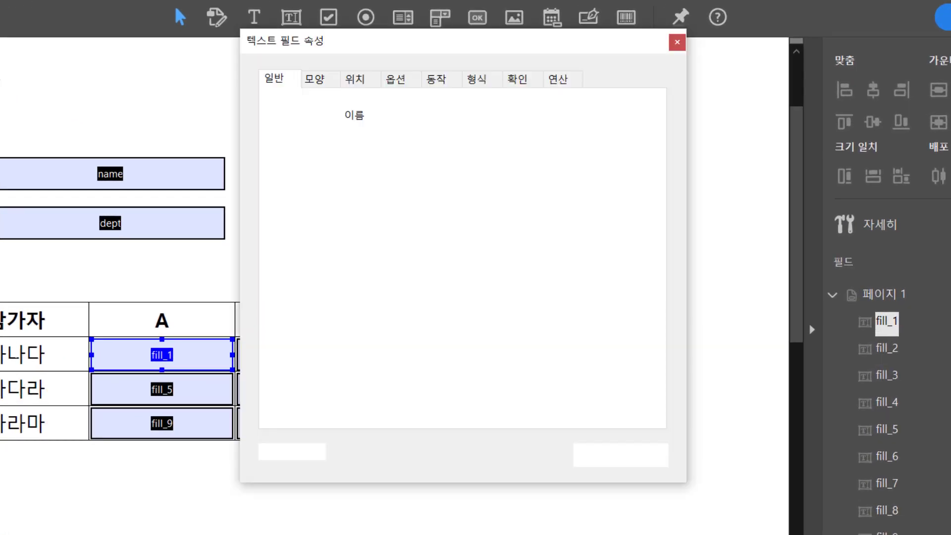
left_click(366, 85)
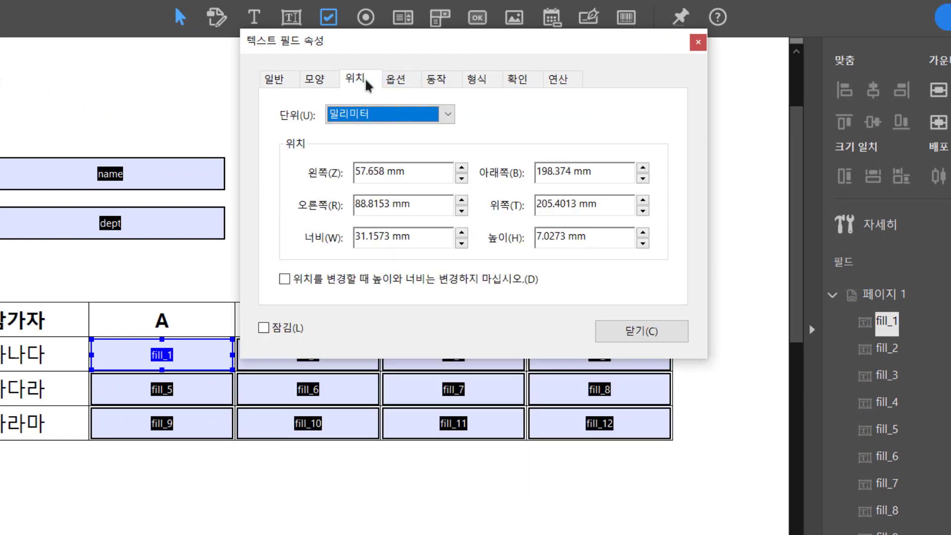
left_click(394, 81)
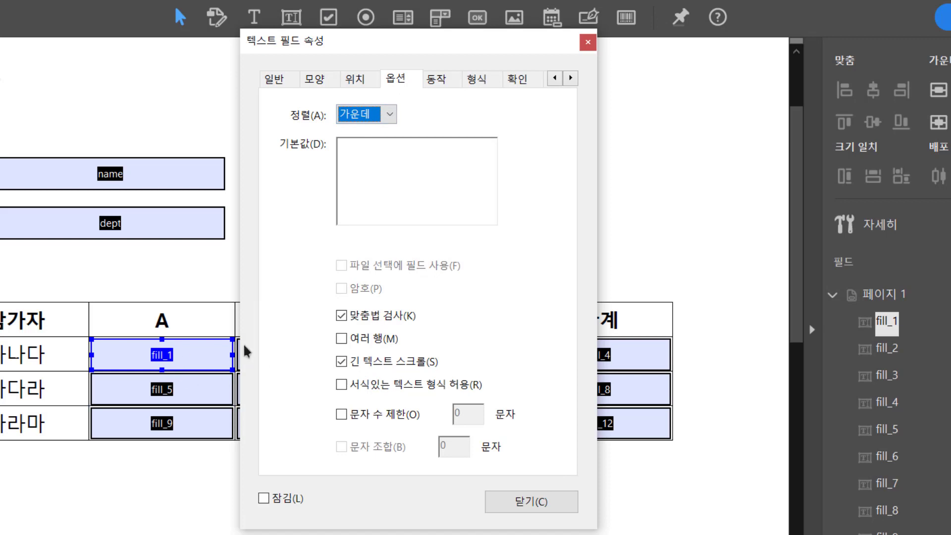
left_click(363, 319)
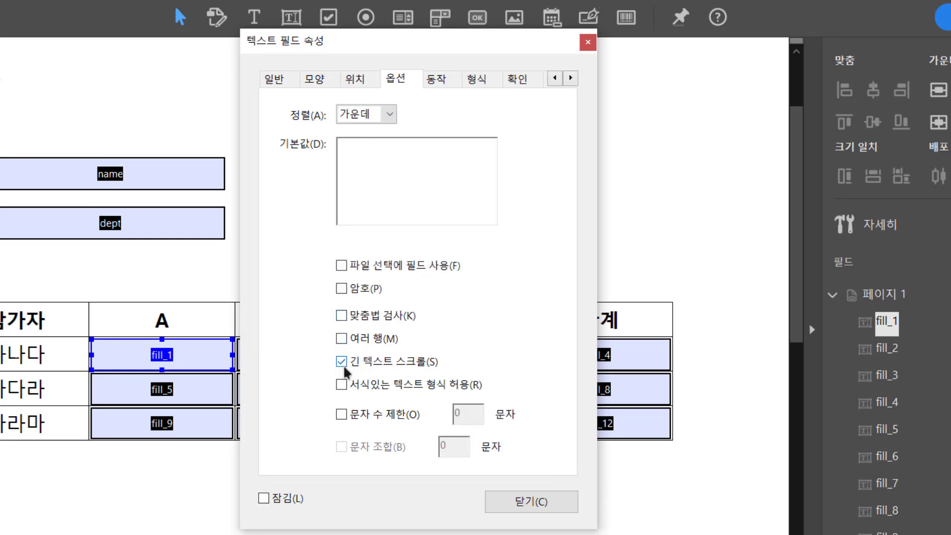
Set the format category of the 가나다 row's A field to number (숫자) with 0 decimal places.
left_click(448, 84)
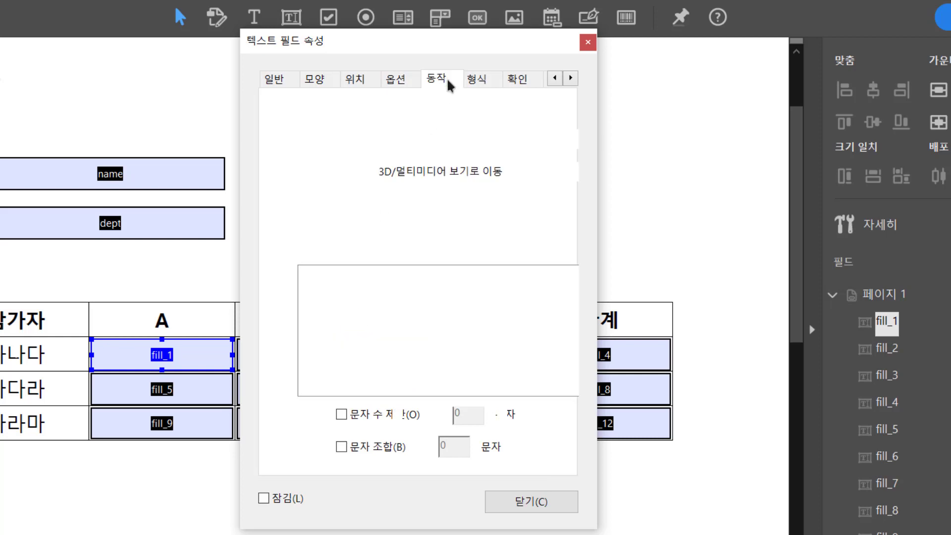
left_click(477, 80)
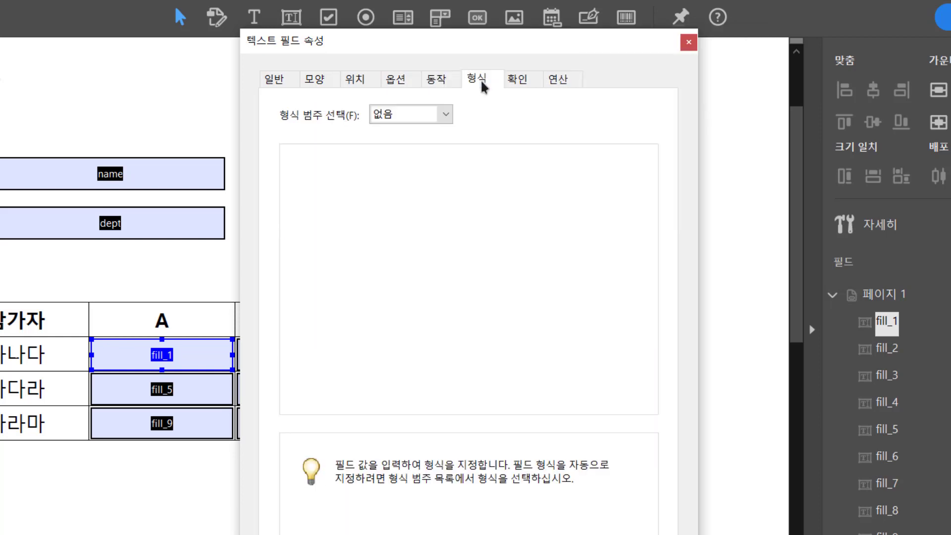
left_click(444, 116)
left_click(424, 146)
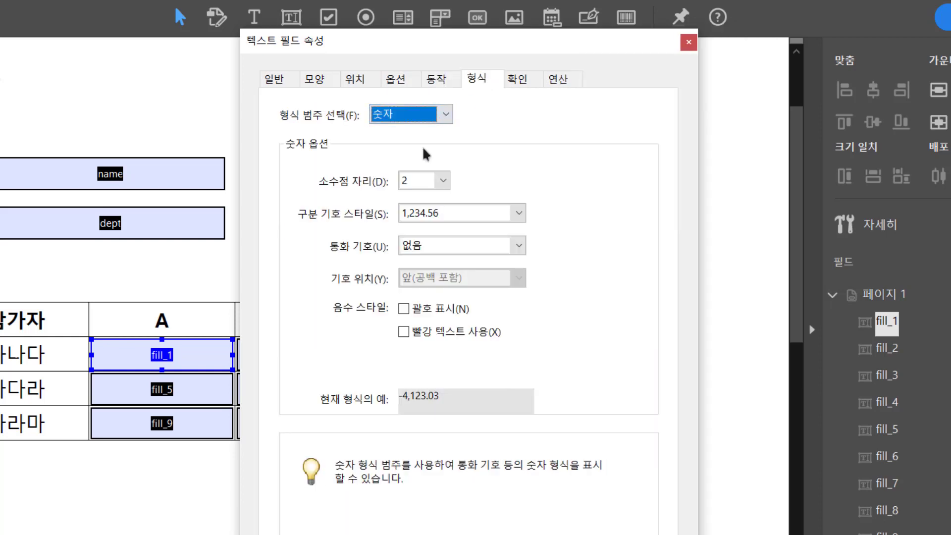
left_click(443, 182)
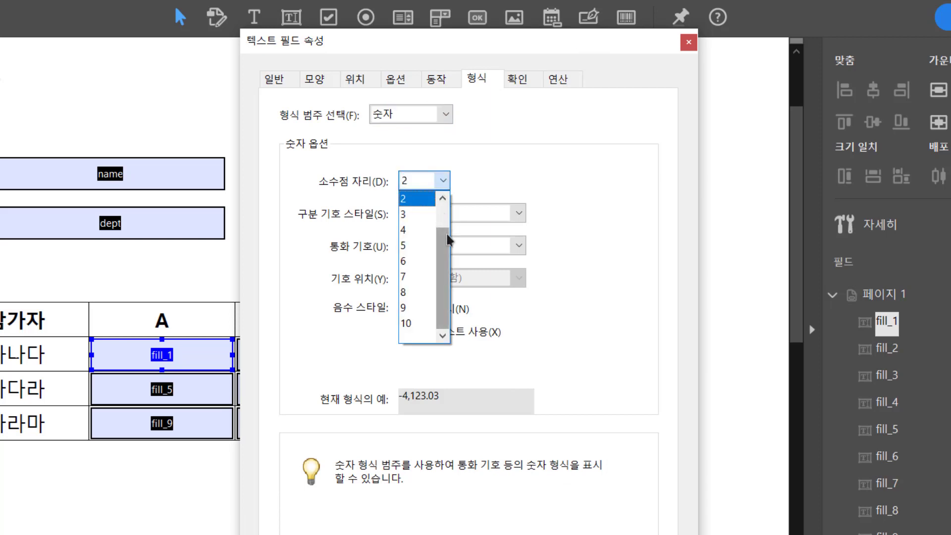
left_click(421, 199)
key("Tab")
key("Tab")
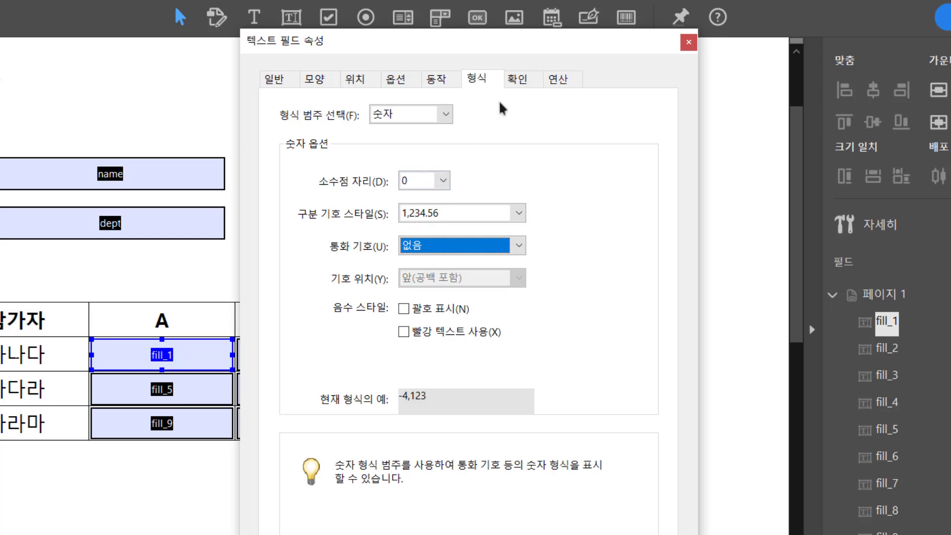
Restrict the 가나다 row's A field to values from 0 to 30 and close its properties.
left_click(517, 80)
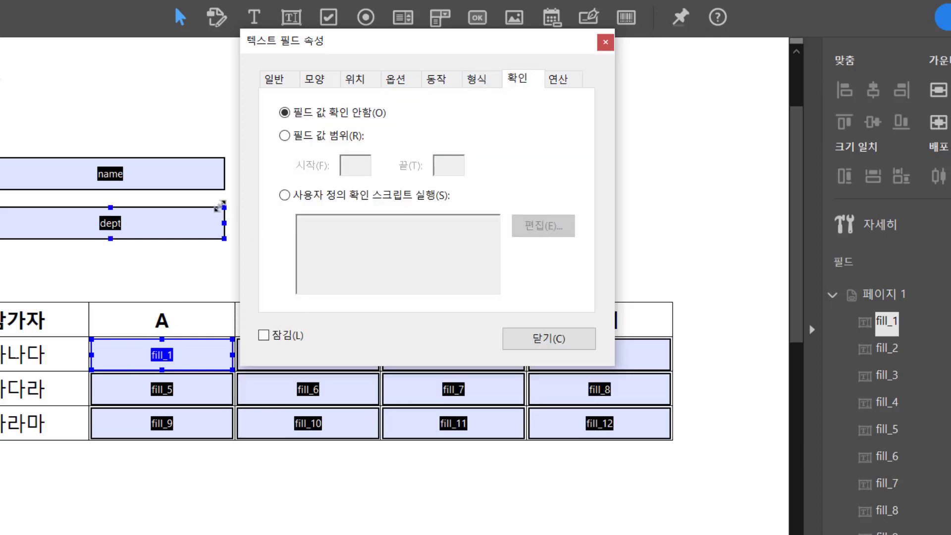
left_click(285, 138)
left_click(356, 169)
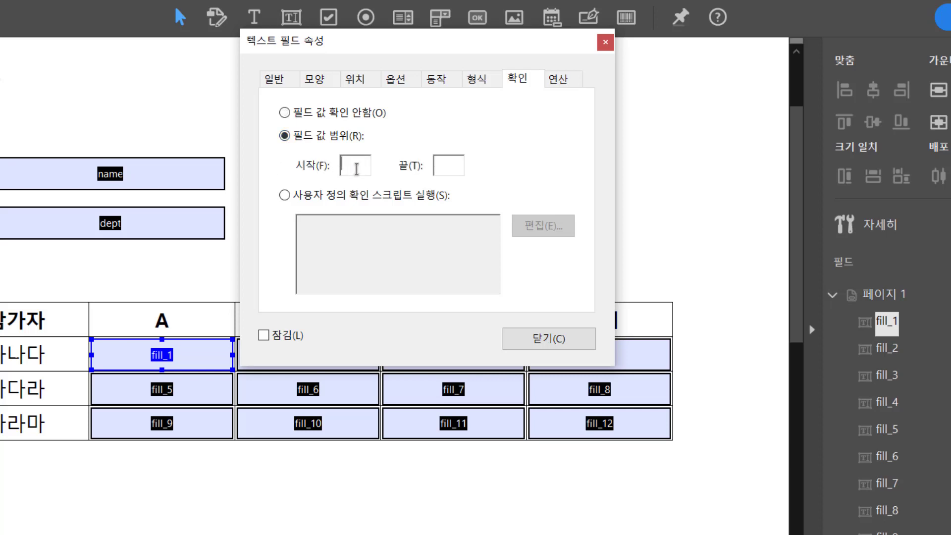
type("0")
left_click_drag(452, 165, 426, 166)
type("30")
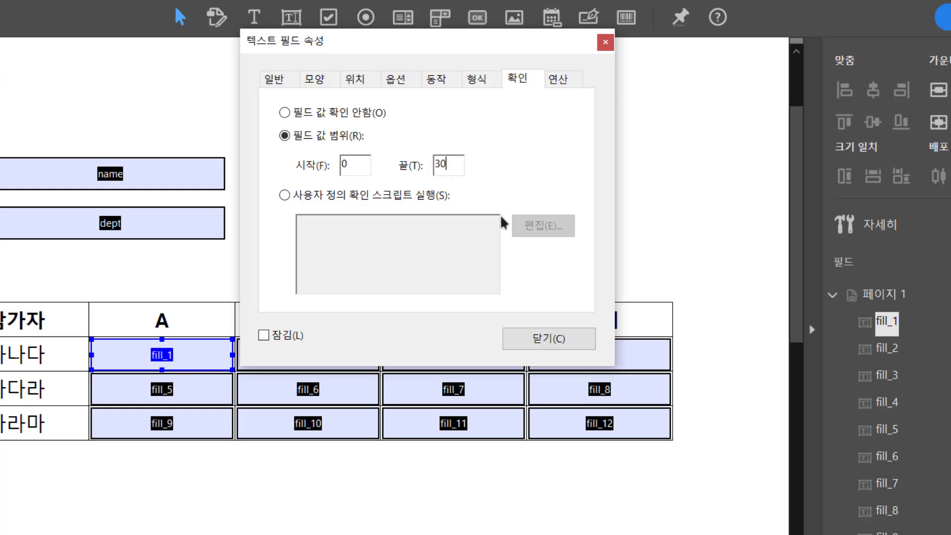
left_click(547, 340)
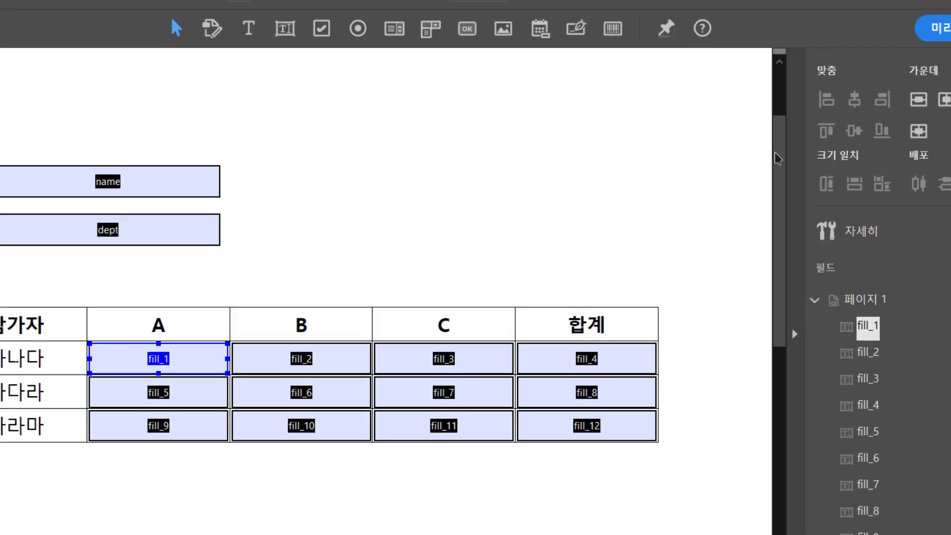
Preview the form and fill the 가나다 row with 50 under B, 100 under C and 1 under A.
left_click(933, 28)
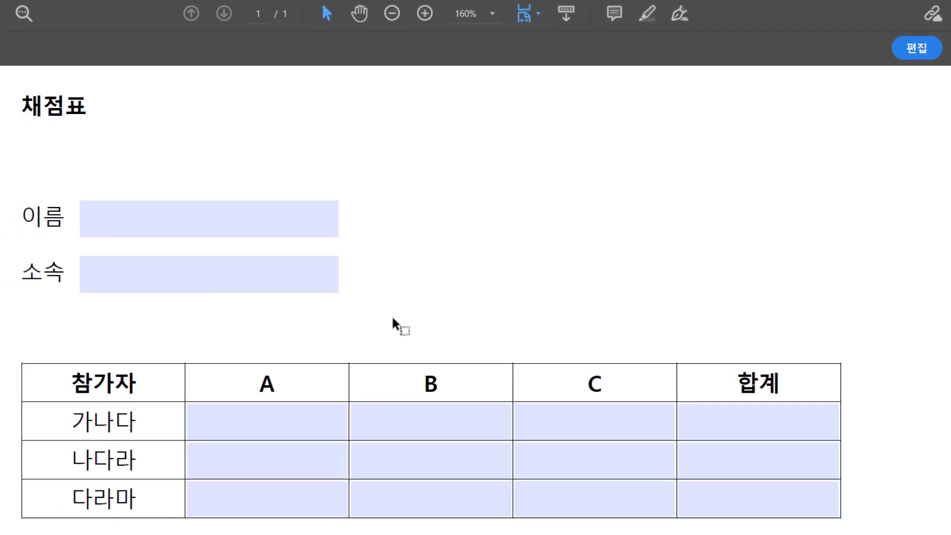
left_click(406, 419)
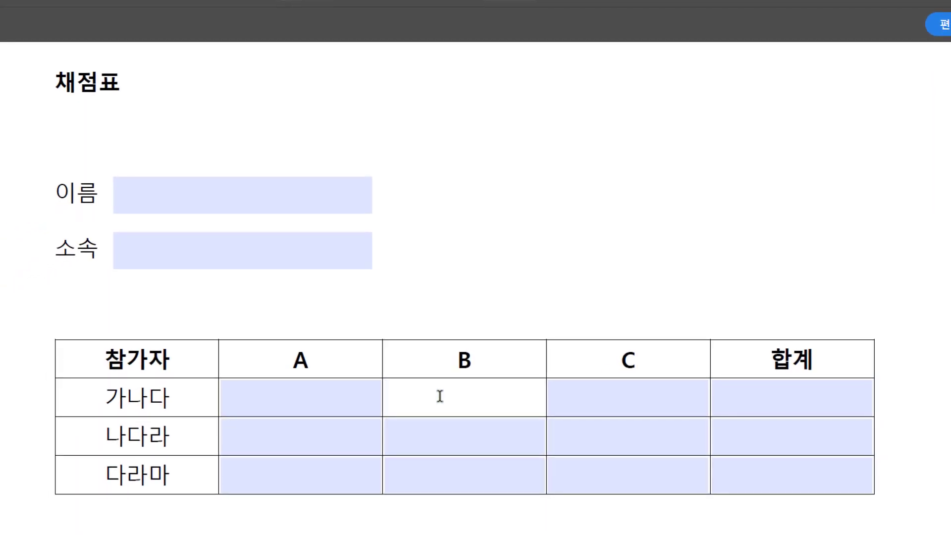
type("50")
left_click(456, 431)
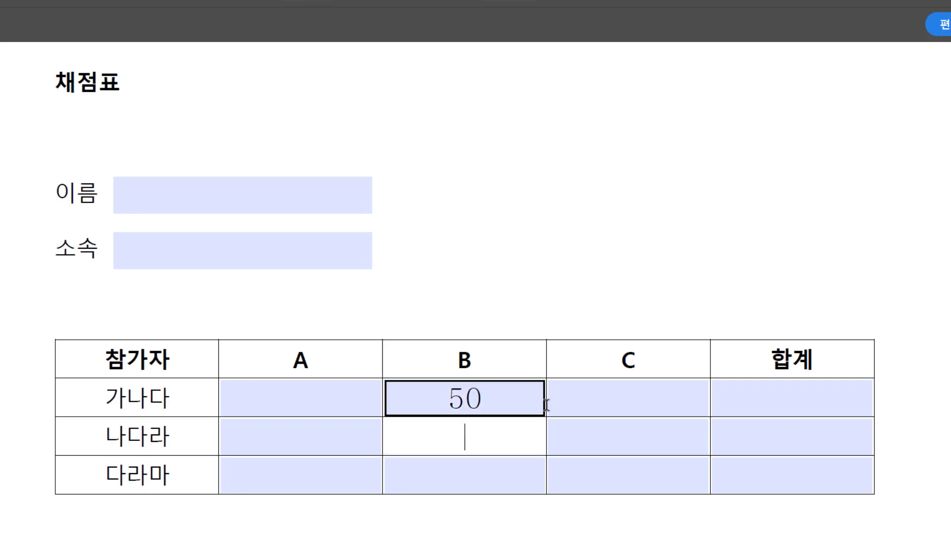
left_click(582, 403)
type("10")
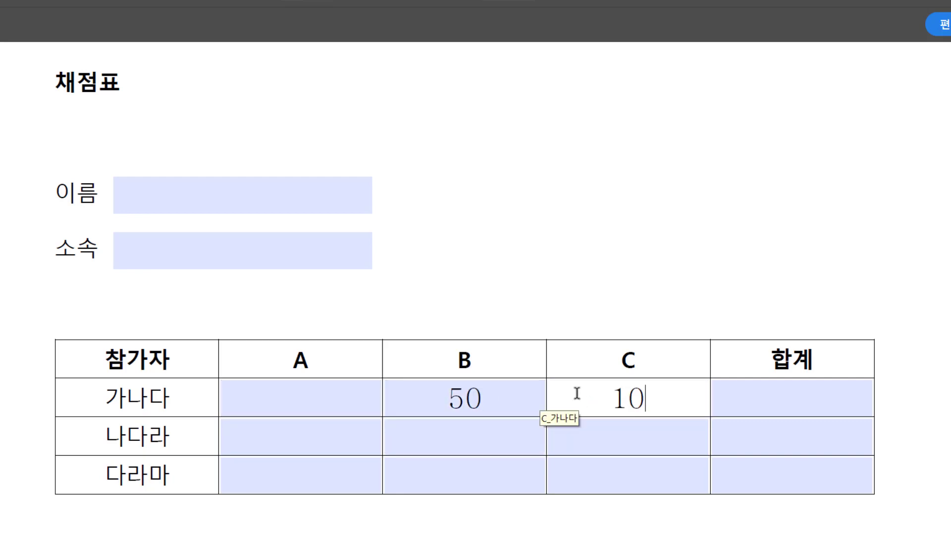
type("0")
left_click(596, 423)
left_click(342, 403)
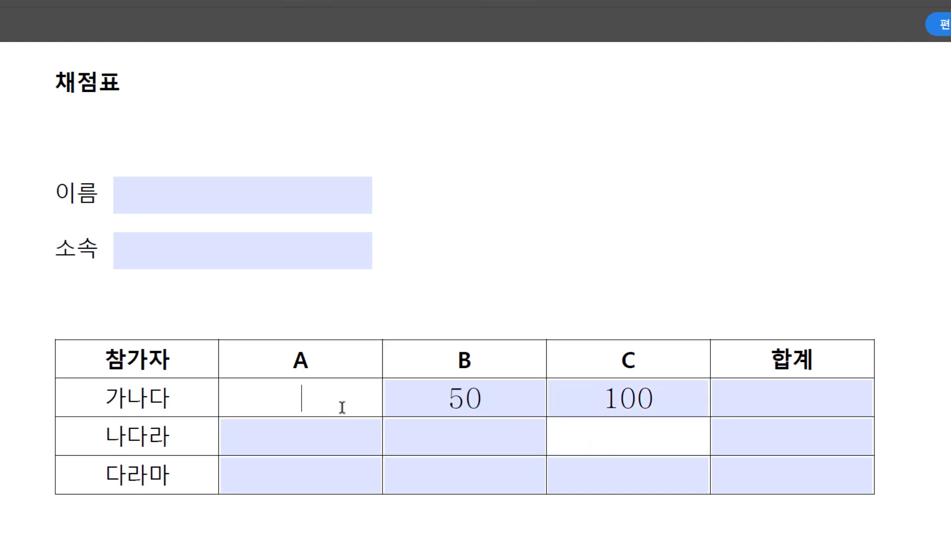
type("1")
left_click(344, 437)
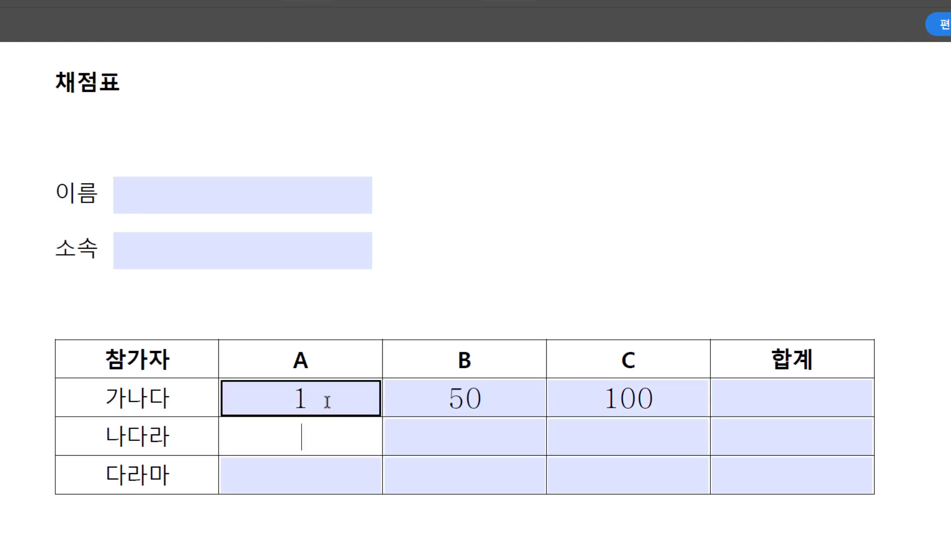
Try to replace the entry under A in the 가나다 row with 50.
left_click(327, 401)
type("50")
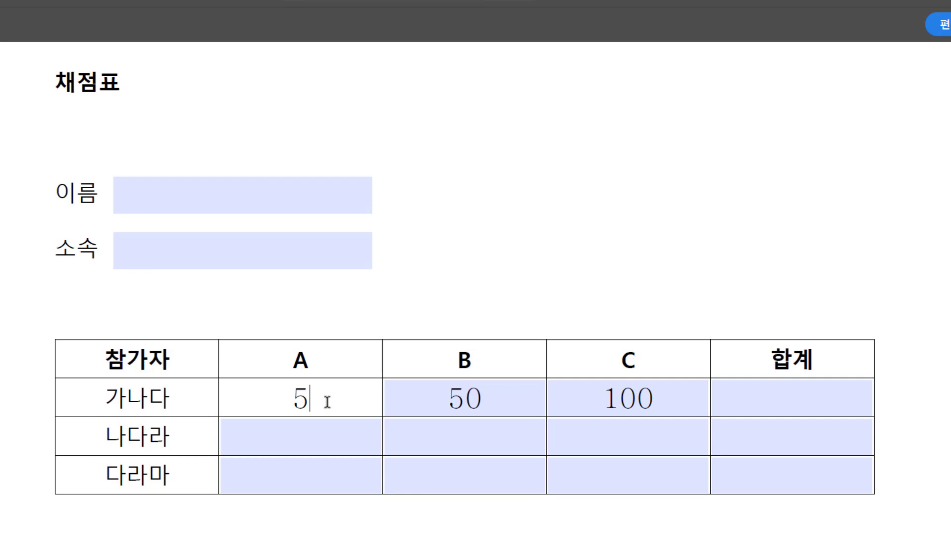
left_click(329, 431)
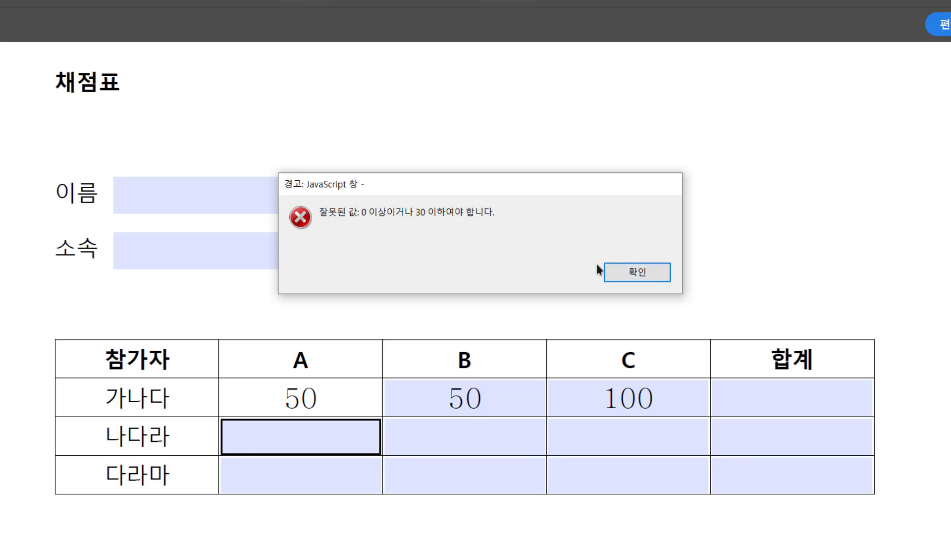
left_click(620, 269)
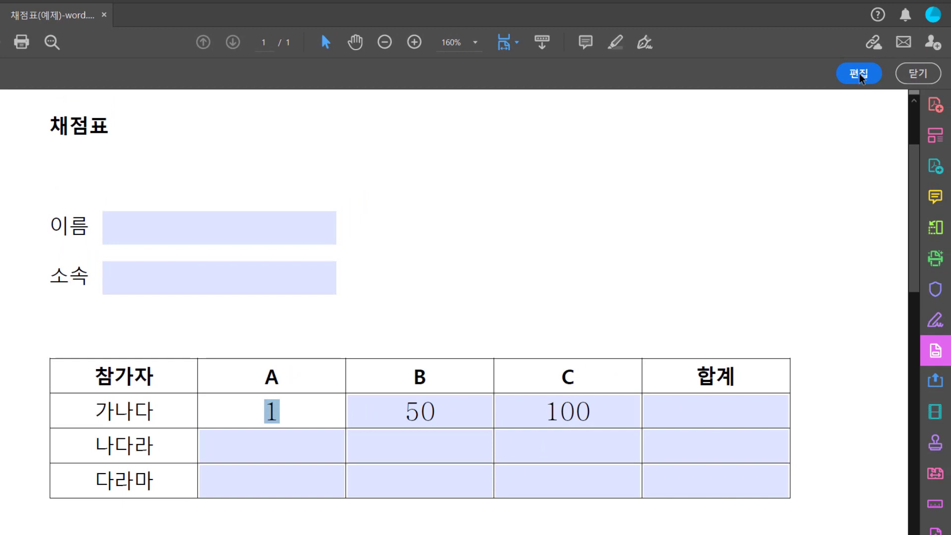
Reload the form preview from editing mode and clear the test values under B, C and A in the 가나다 row.
left_click(859, 75)
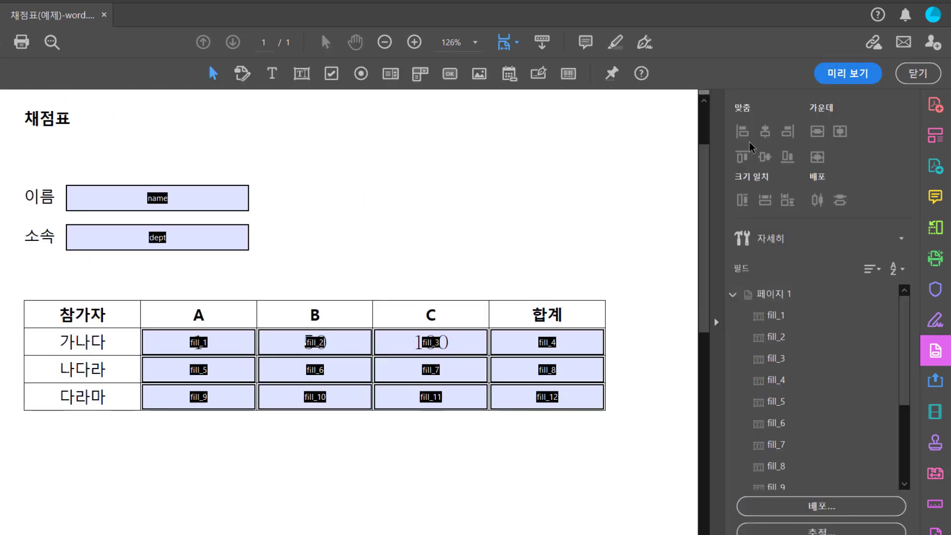
left_click(847, 75)
left_click(418, 410)
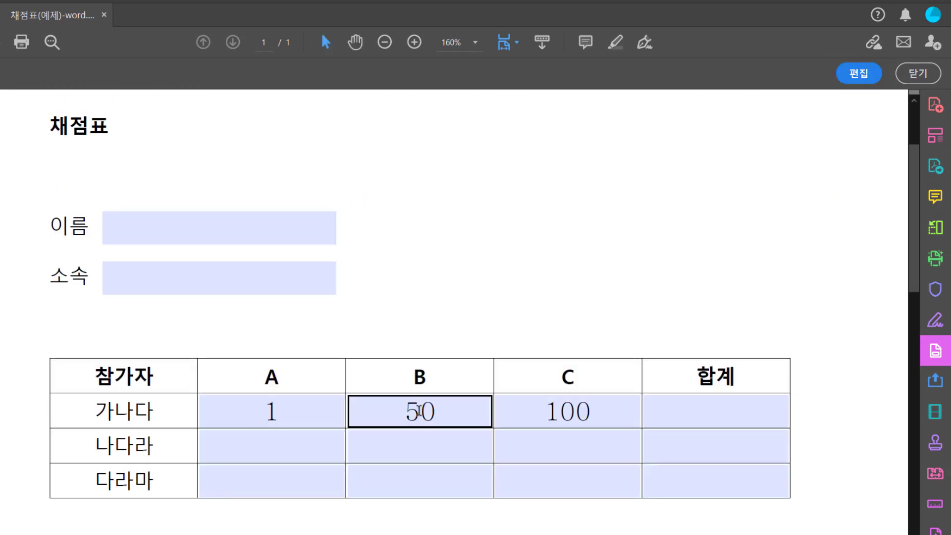
double_click(419, 411)
key("Delete")
double_click(548, 411)
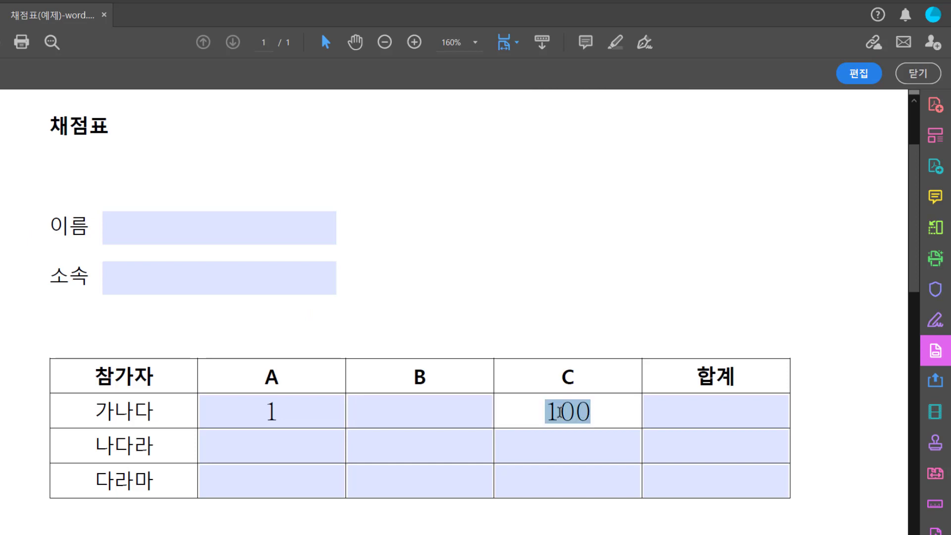
key("Delete")
double_click(304, 418)
key("Delete")
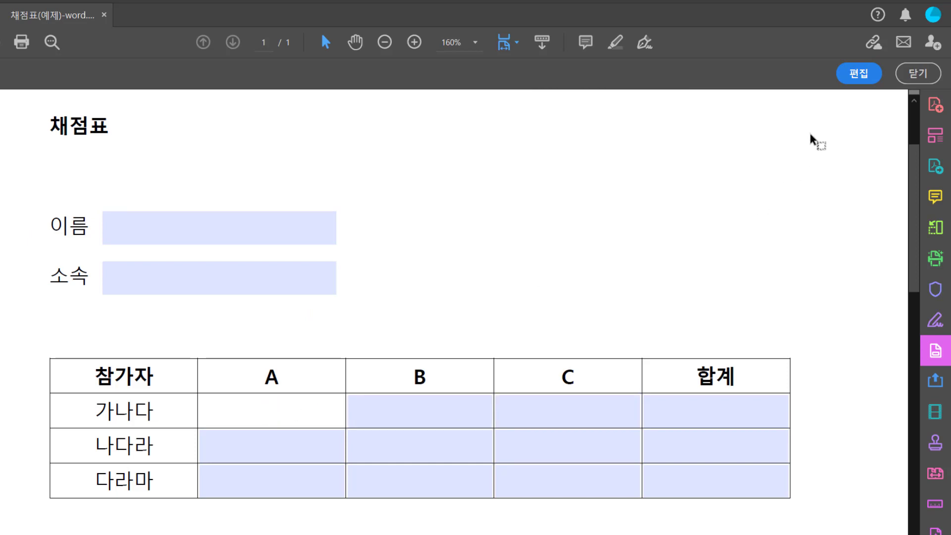
Return to form editing, select the nine score fields under A, B and C, and open their shared properties.
left_click(852, 74)
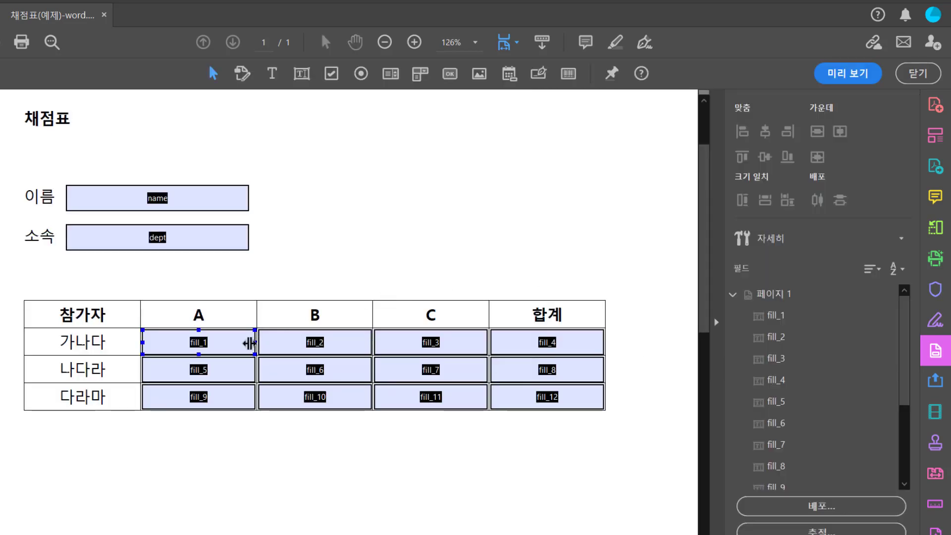
left_click(304, 350)
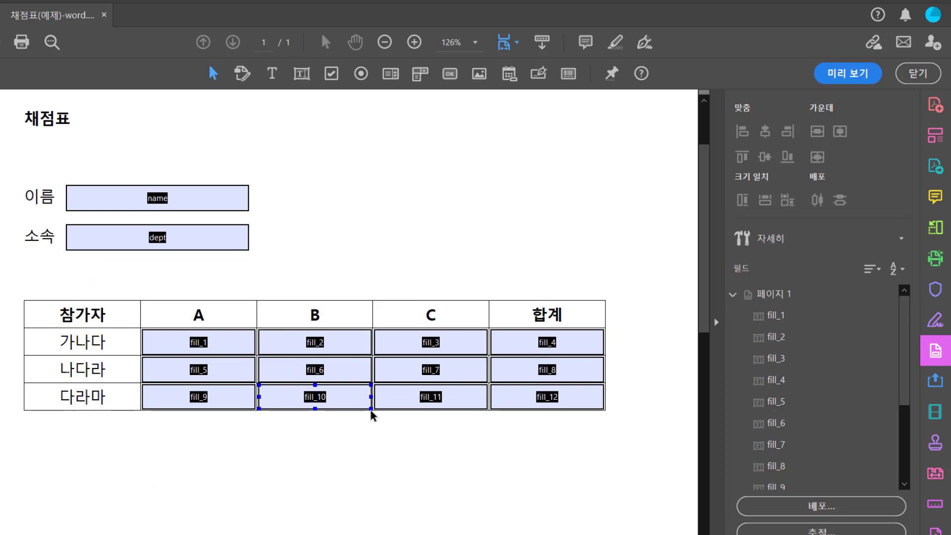
left_click(448, 456)
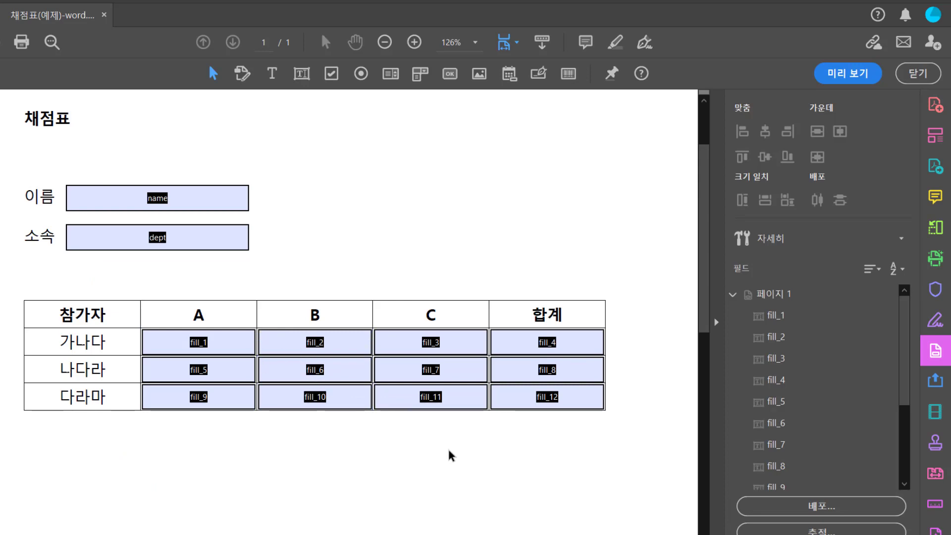
left_click_drag(449, 452, 207, 342)
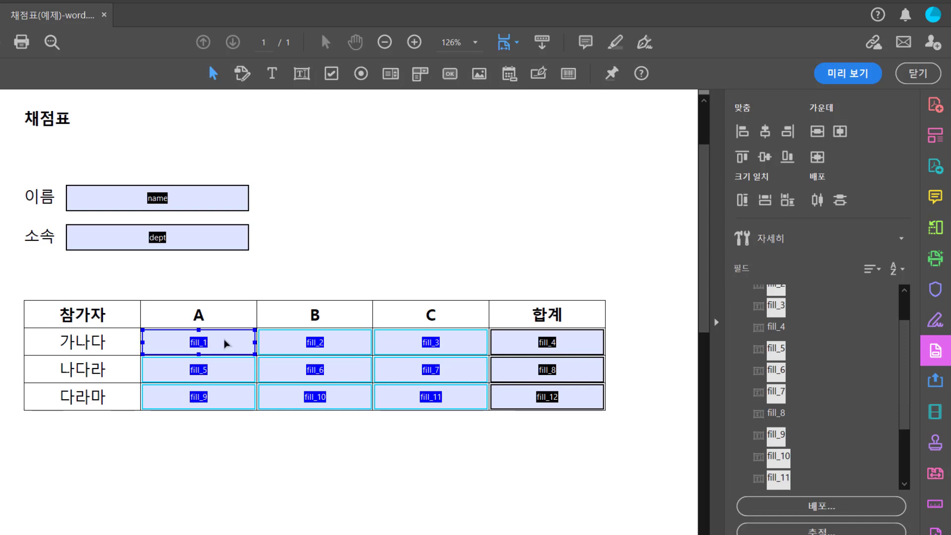
left_click(276, 342)
right_click(276, 341)
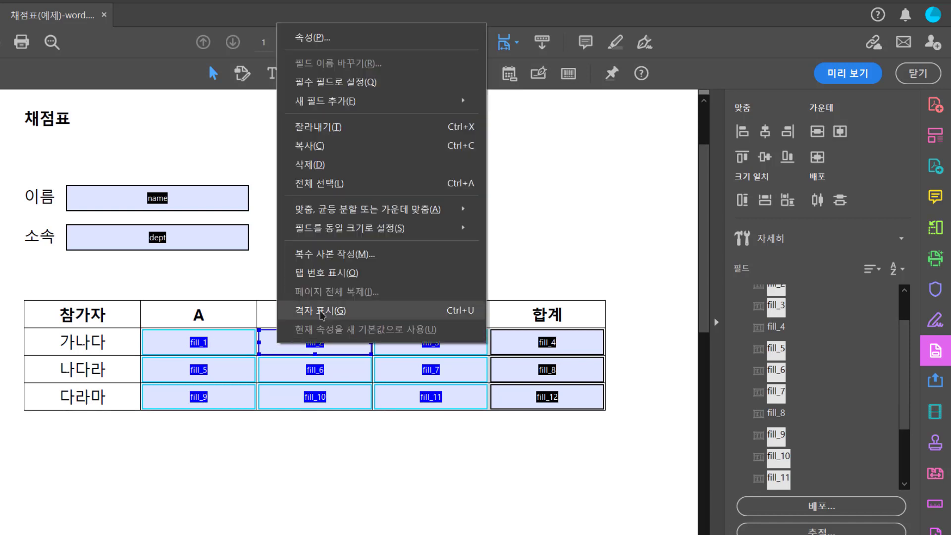
left_click(357, 37)
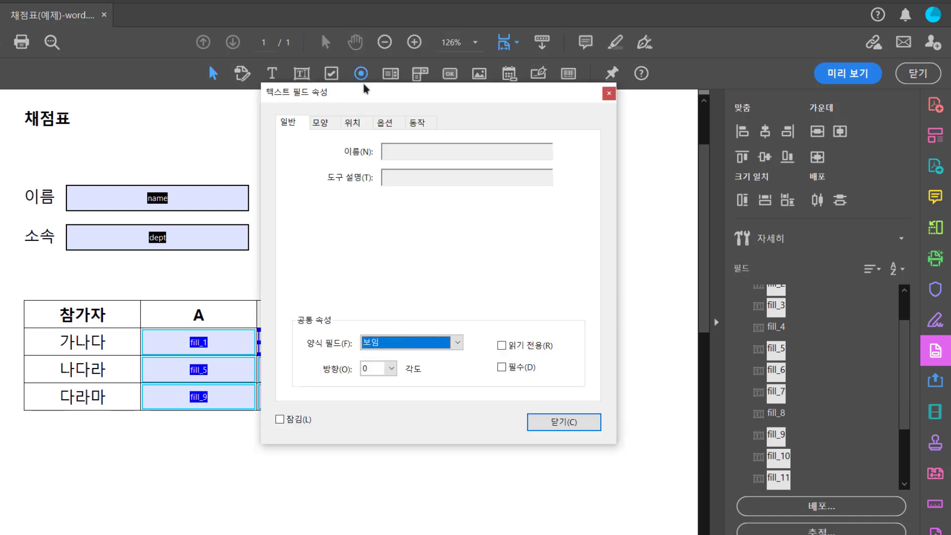
Check which property categories the nine selected score fields offer together, looking for number format and validation settings, and close the properties.
left_click(384, 123)
left_click(416, 122)
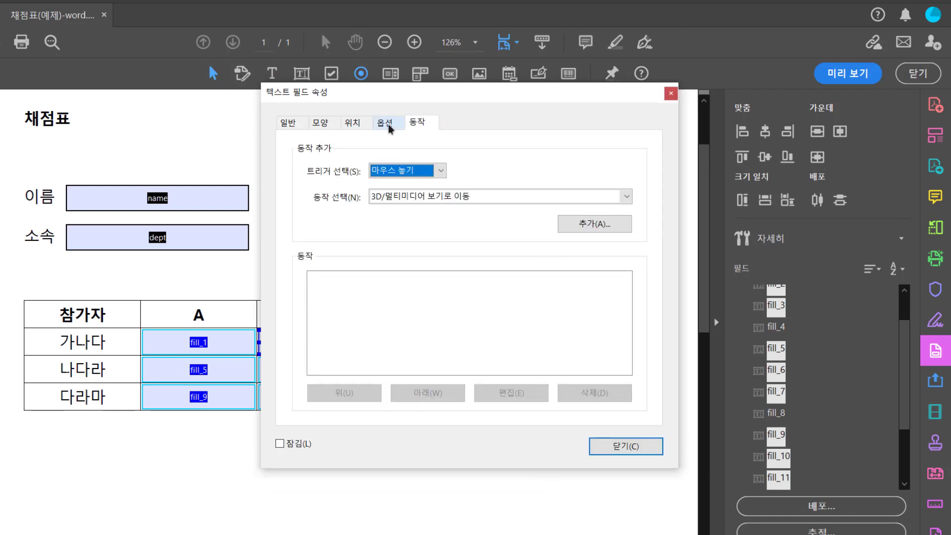
left_click(388, 127)
left_click(352, 123)
left_click(322, 124)
left_click(289, 123)
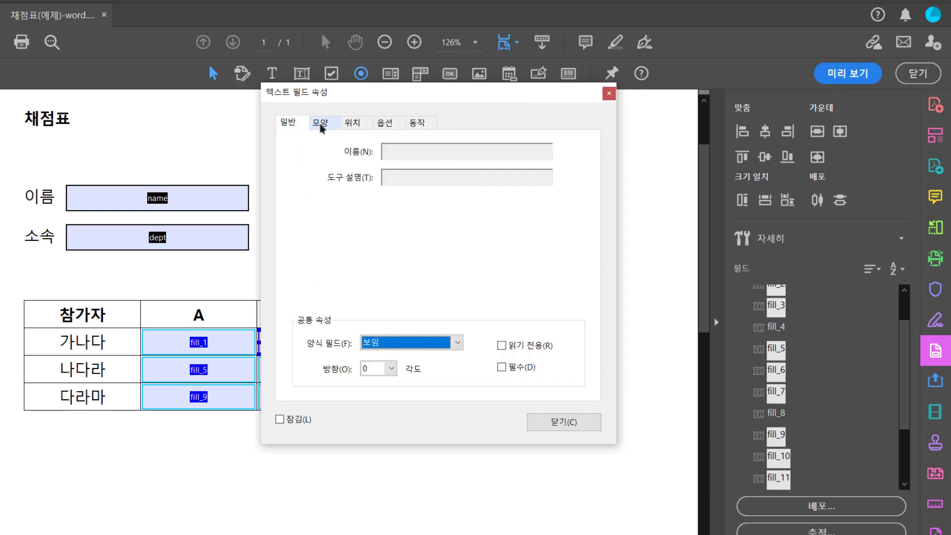
left_click(321, 124)
left_click(352, 123)
left_click(384, 123)
left_click(417, 122)
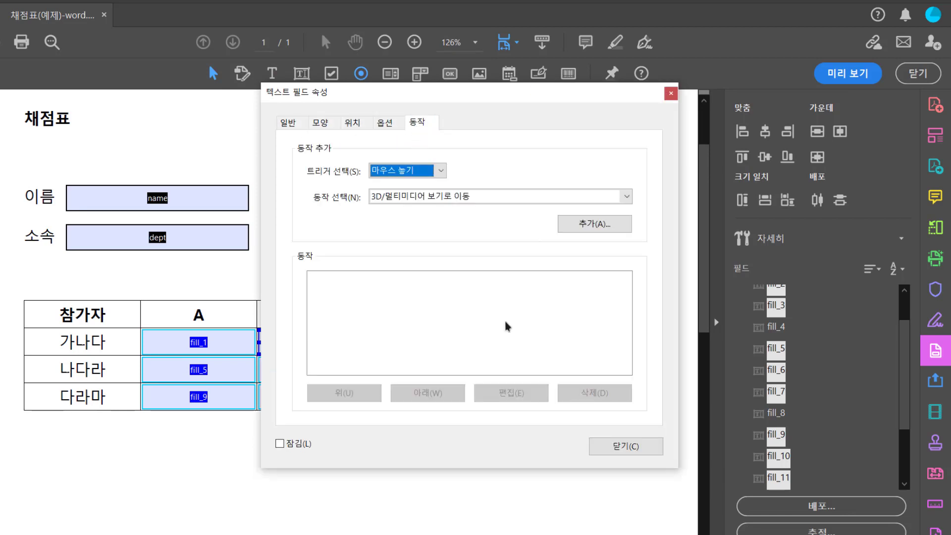
left_click(615, 452)
left_click(274, 459)
Open the 가나다 row's A field properties alone, examine its format category choices, and close them.
left_click(214, 341)
right_click(214, 342)
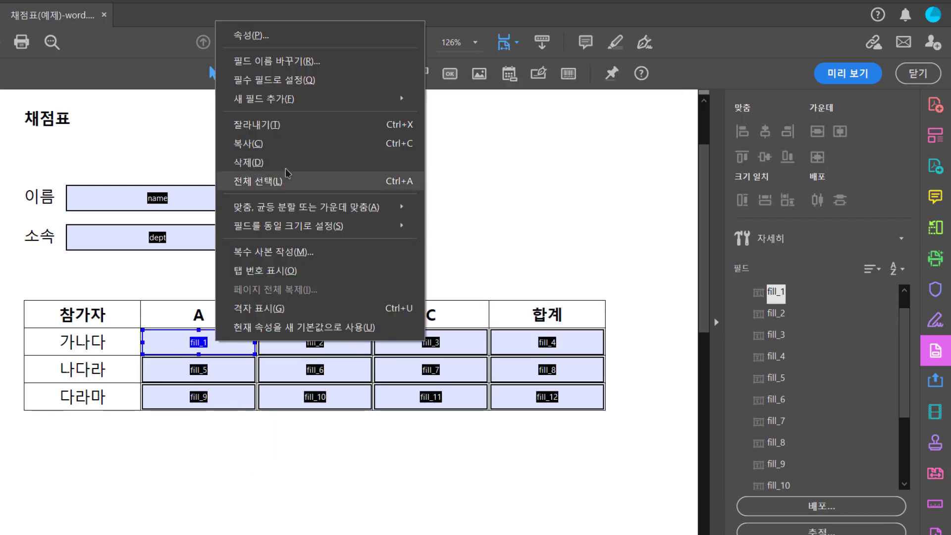
left_click(251, 35)
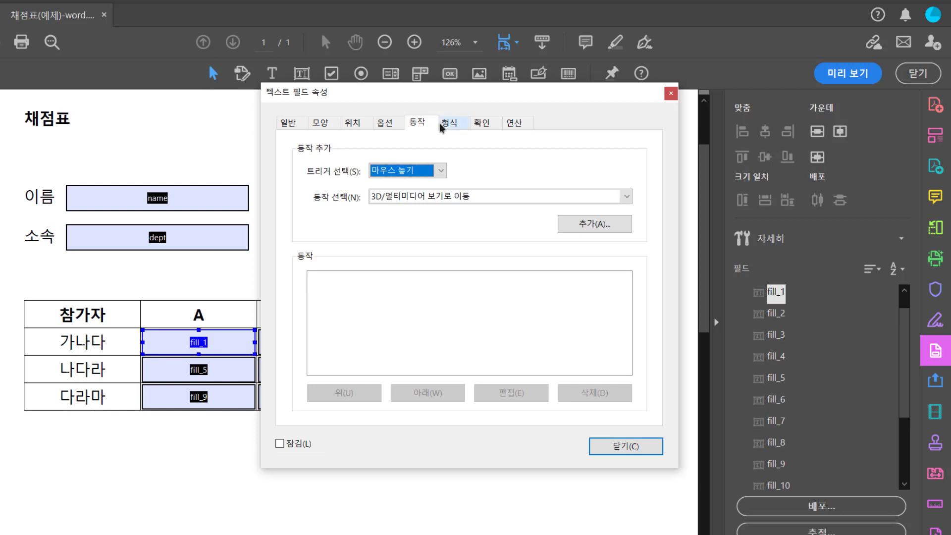
left_click(441, 126)
left_click(424, 151)
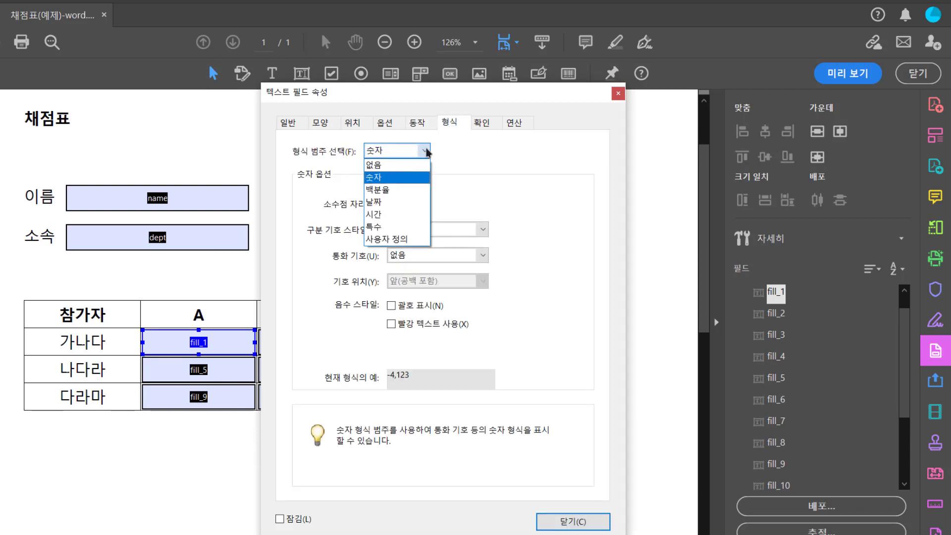
left_click(424, 151)
left_click(425, 151)
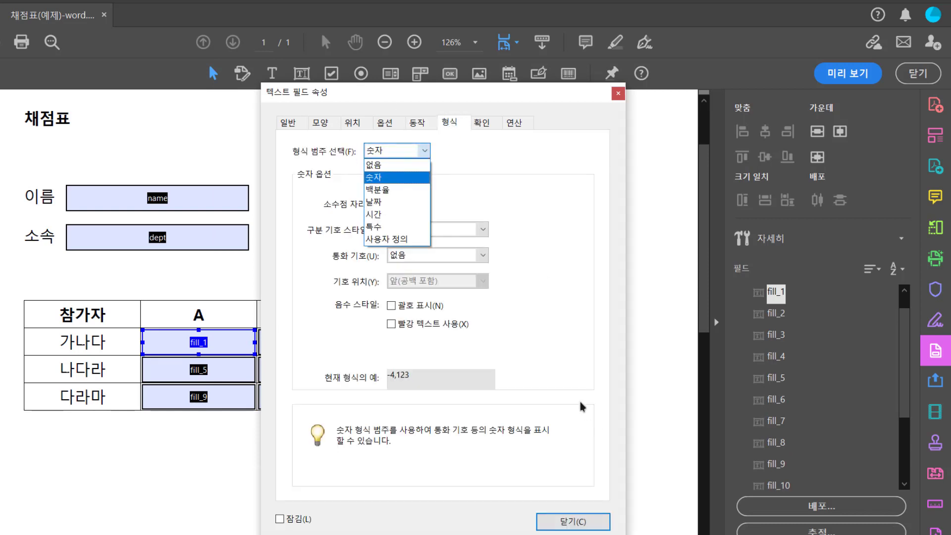
left_click(608, 524)
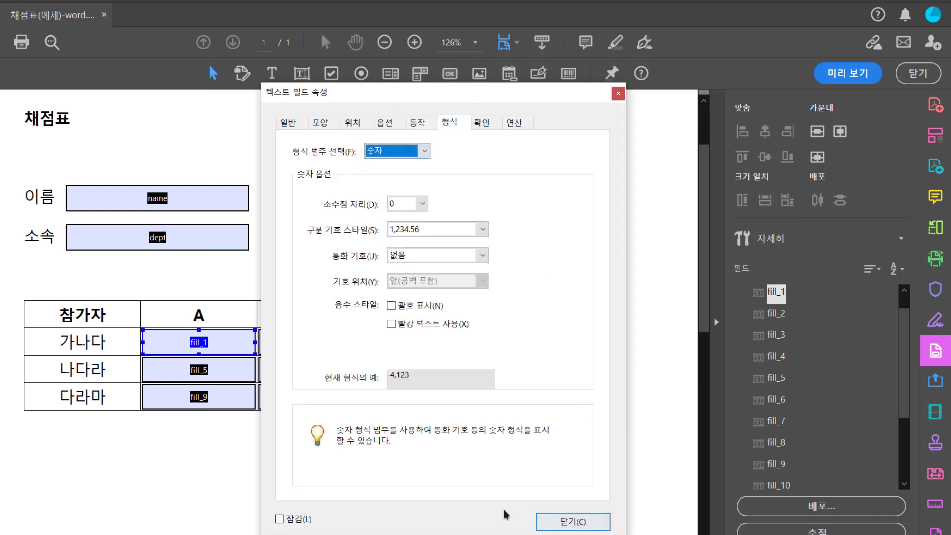
left_click(618, 94)
Reselect all nine score fields, compare their shared property categories with the single field's, and close the properties.
left_click_drag(450, 454, 211, 341)
right_click(298, 341)
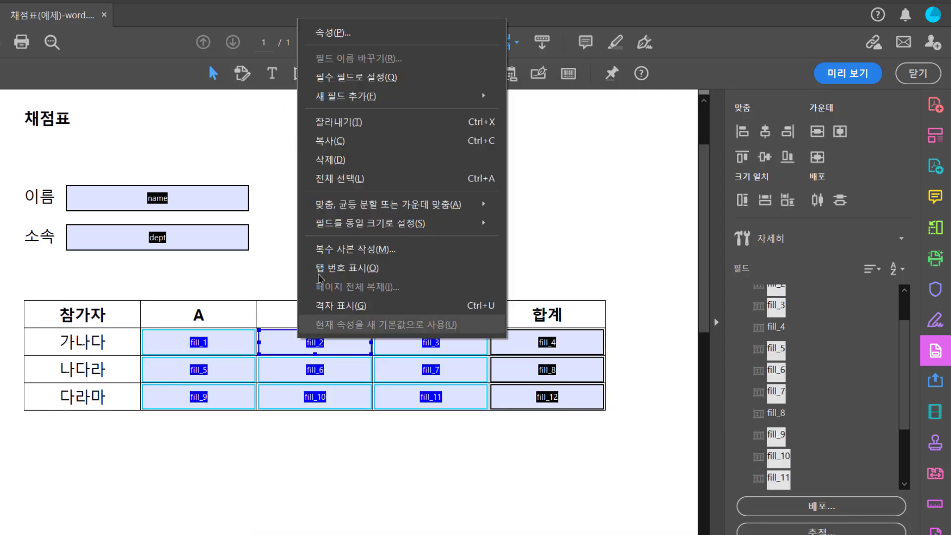
left_click(387, 32)
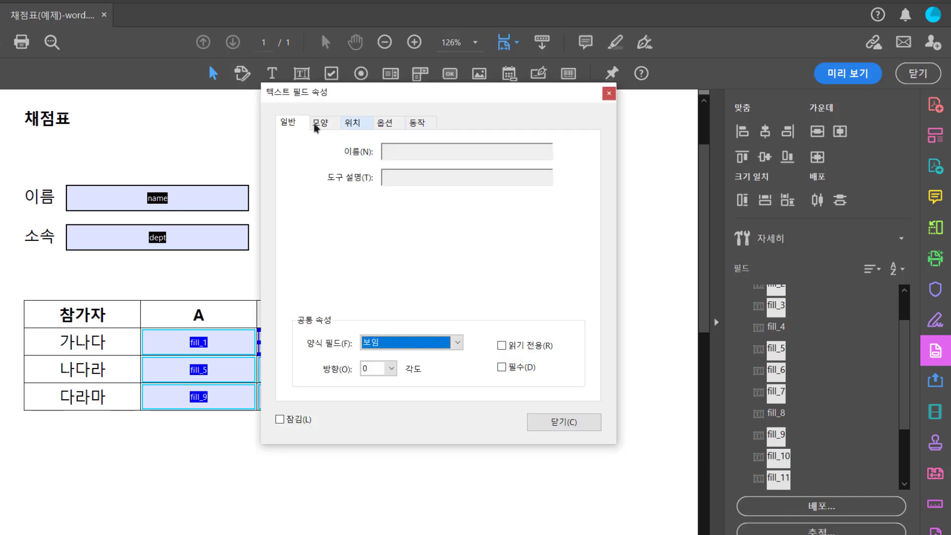
left_click(554, 422)
left_click(377, 466)
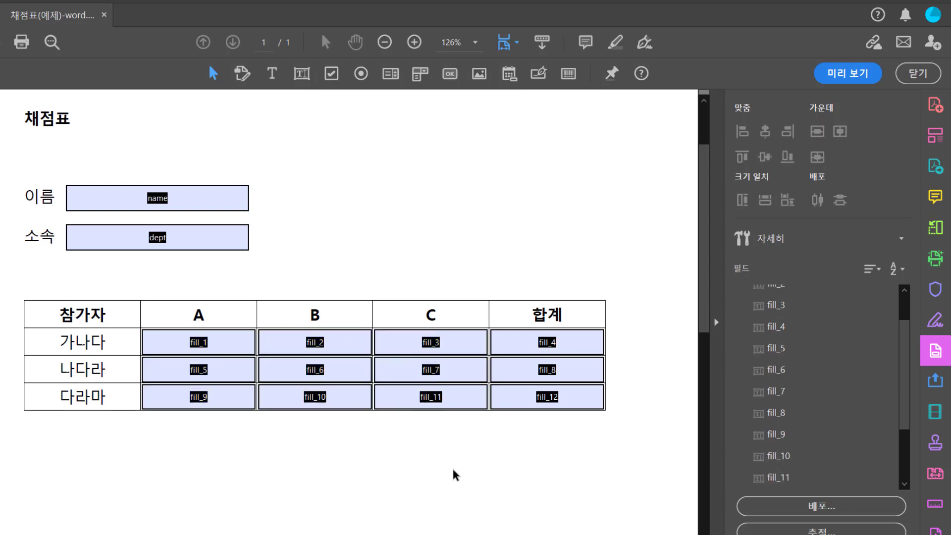
Delete all score fields under A, B and C except the 가나다 row's A field.
left_click_drag(451, 468, 337, 337)
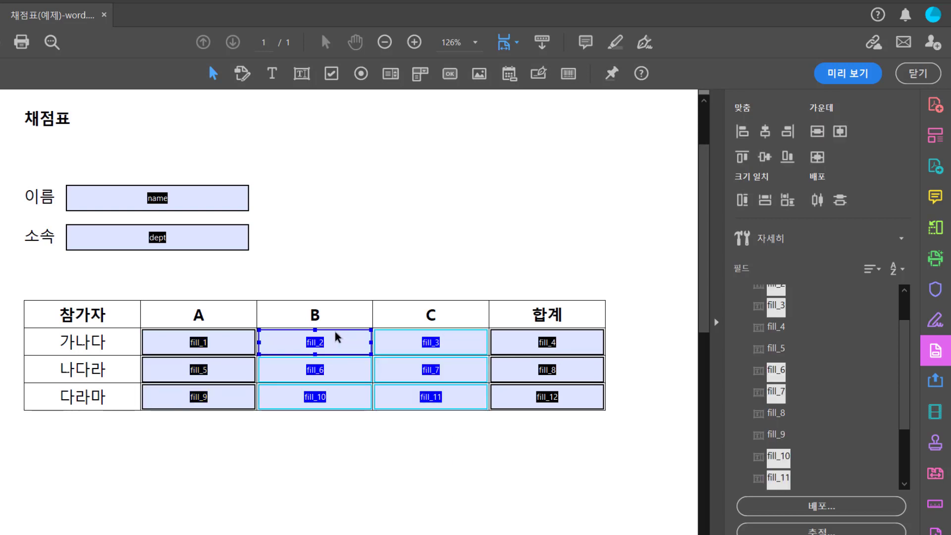
key("Delete")
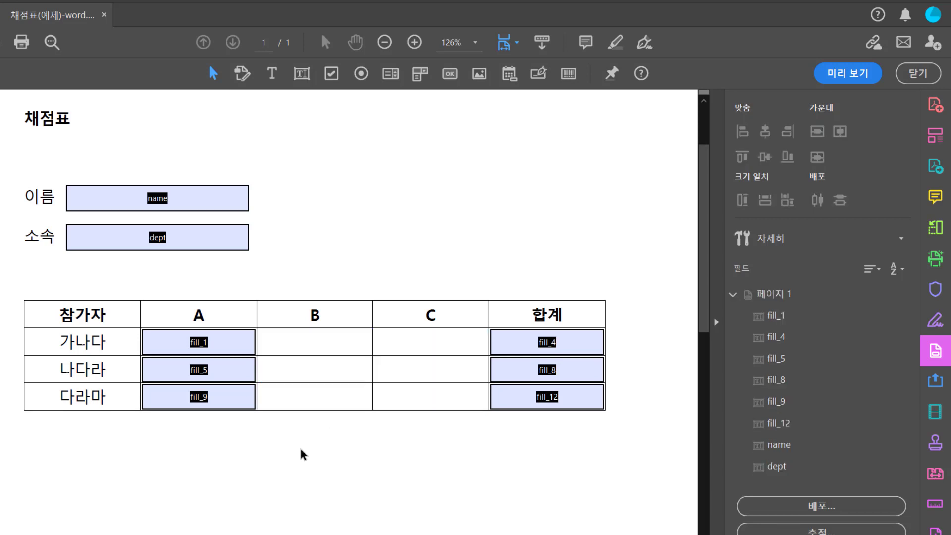
left_click_drag(302, 451, 191, 365)
key("Delete")
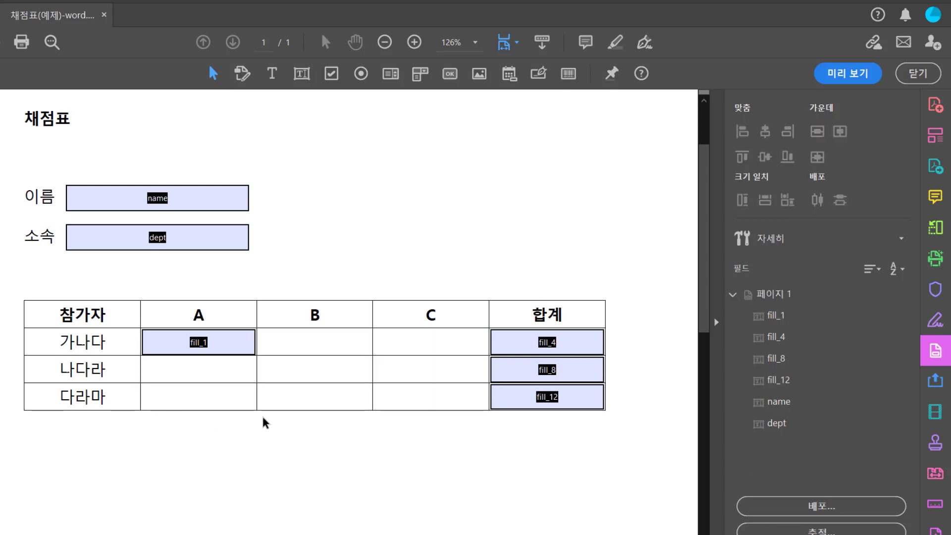
Review the 가나다 row's A field appearance, options, actions, number format and validation range in its properties, and close them.
left_click(226, 349)
right_click(224, 349)
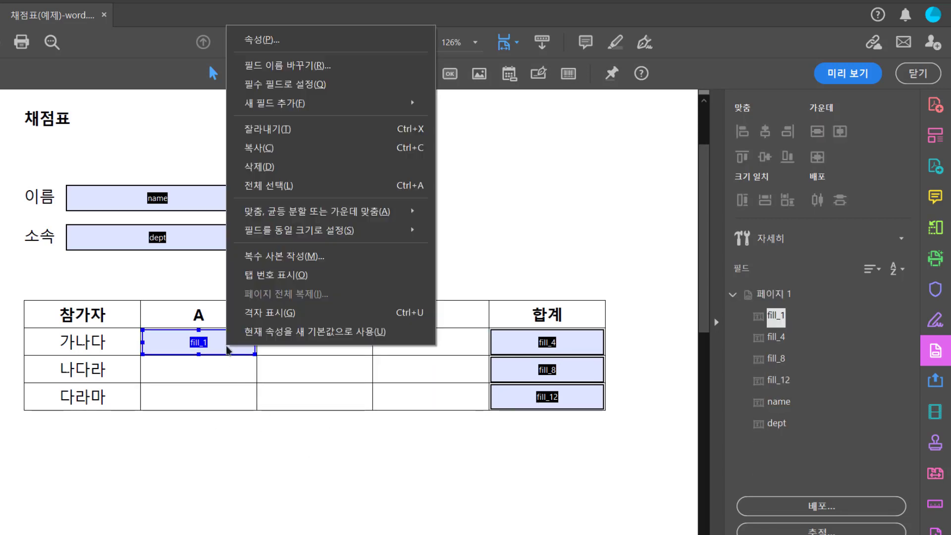
left_click(332, 64)
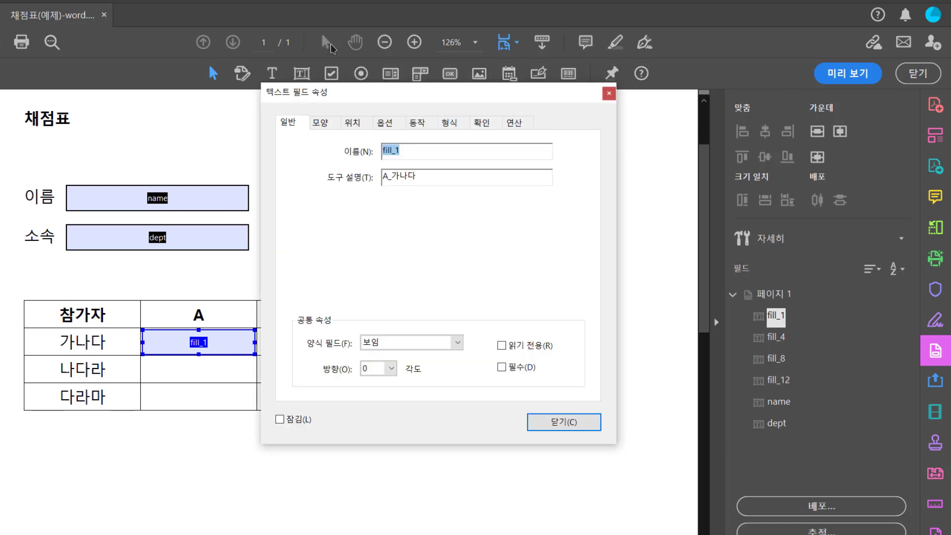
left_click(327, 126)
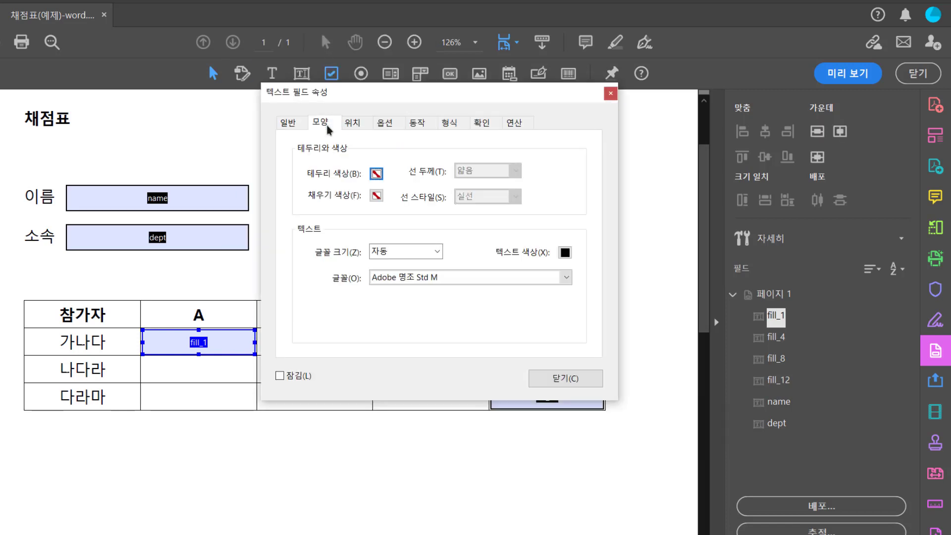
left_click(352, 123)
left_click(386, 122)
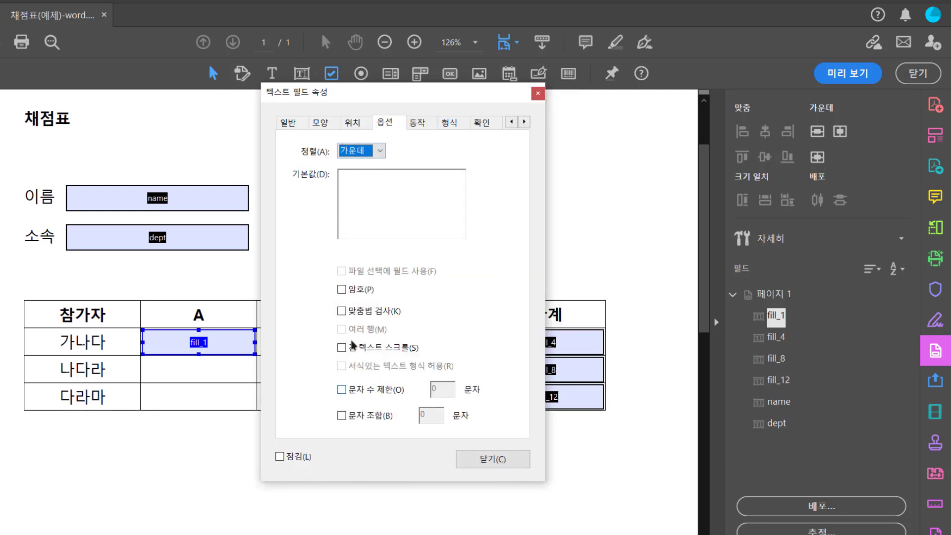
left_click(414, 128)
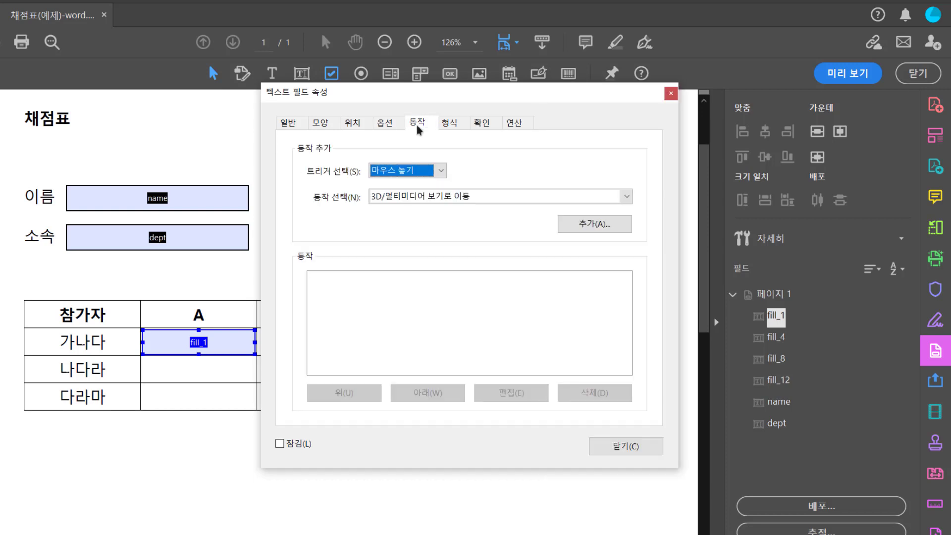
left_click(450, 128)
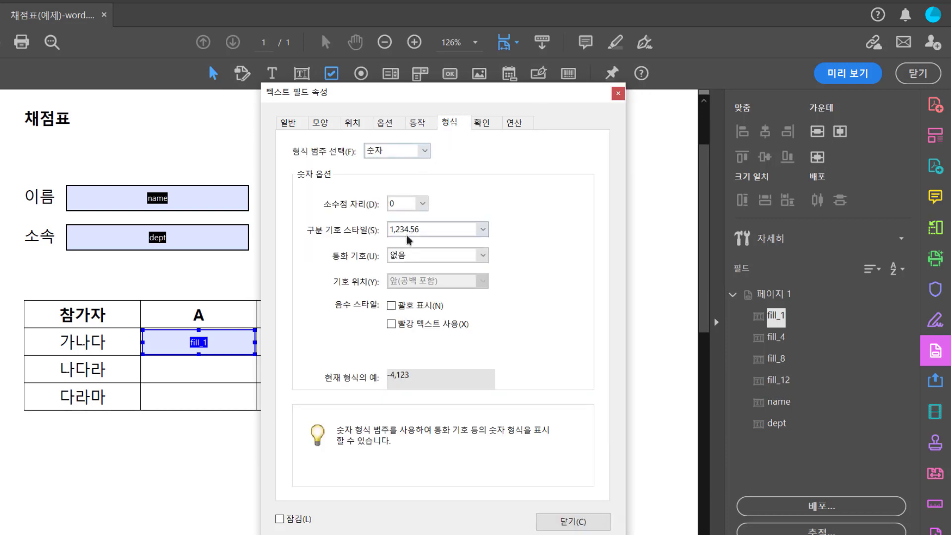
left_click(481, 123)
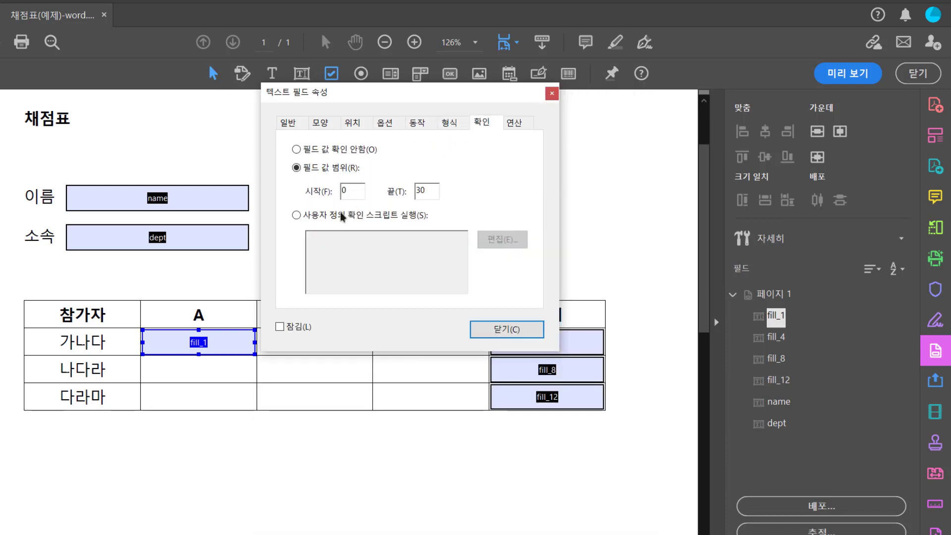
left_click(500, 328)
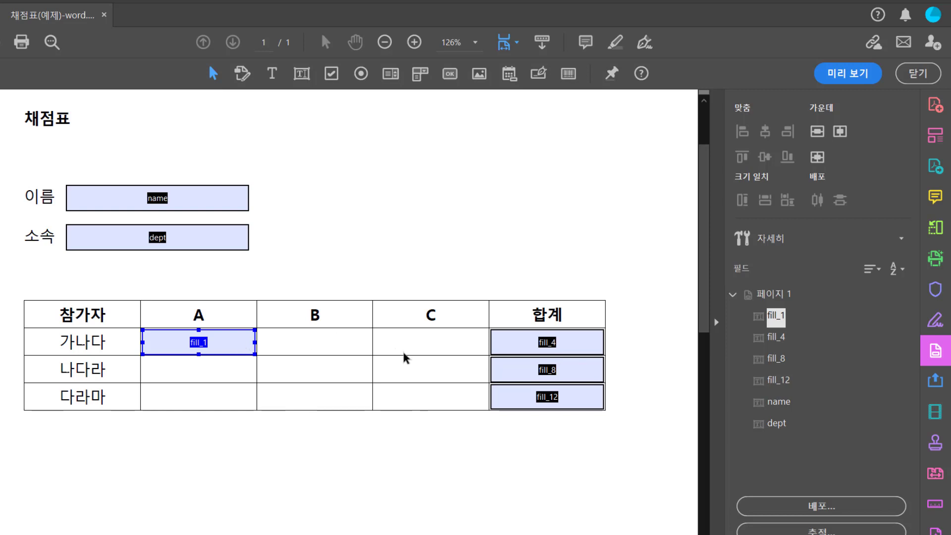
Create multiple copies of the 가나다 row's A field, 3 down and 3 across, and preview the form.
right_click(231, 342)
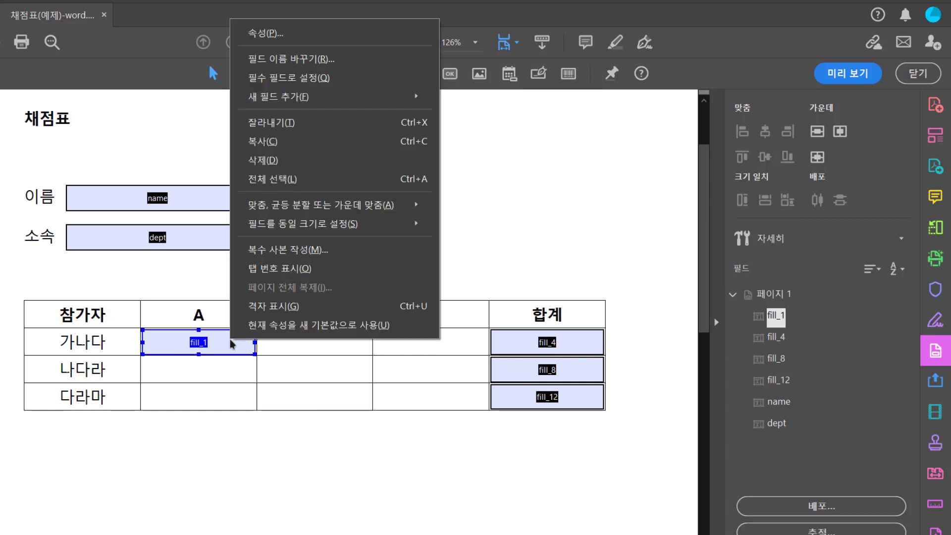
left_click(291, 251)
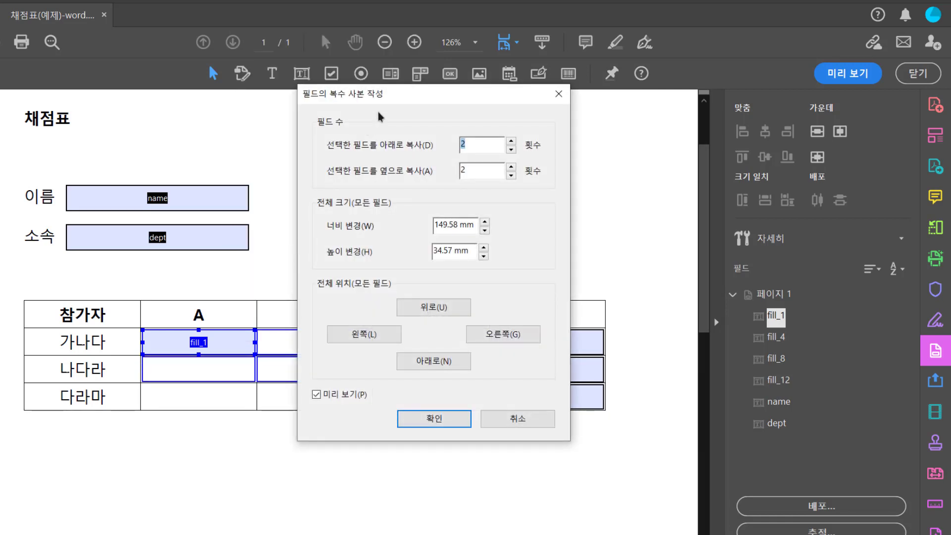
left_click_drag(396, 99, 568, 135)
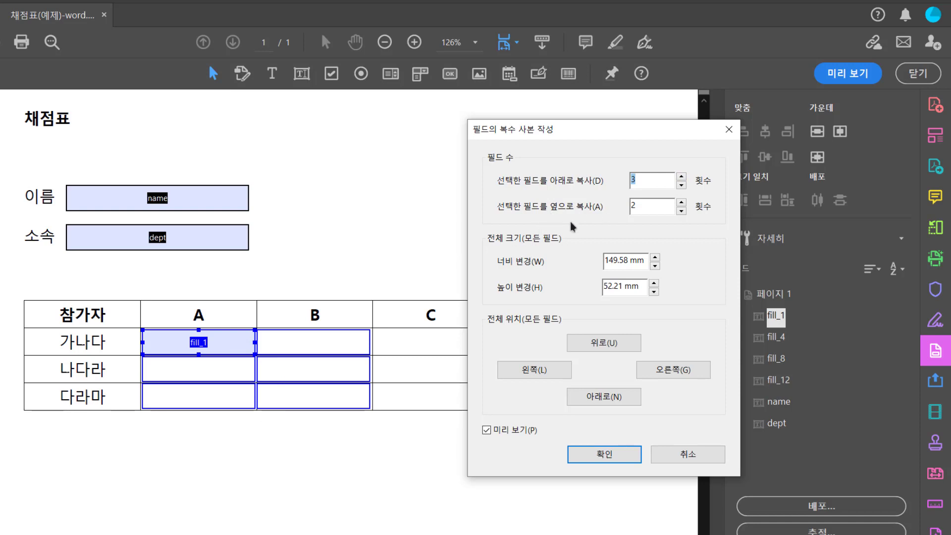
left_click(685, 203)
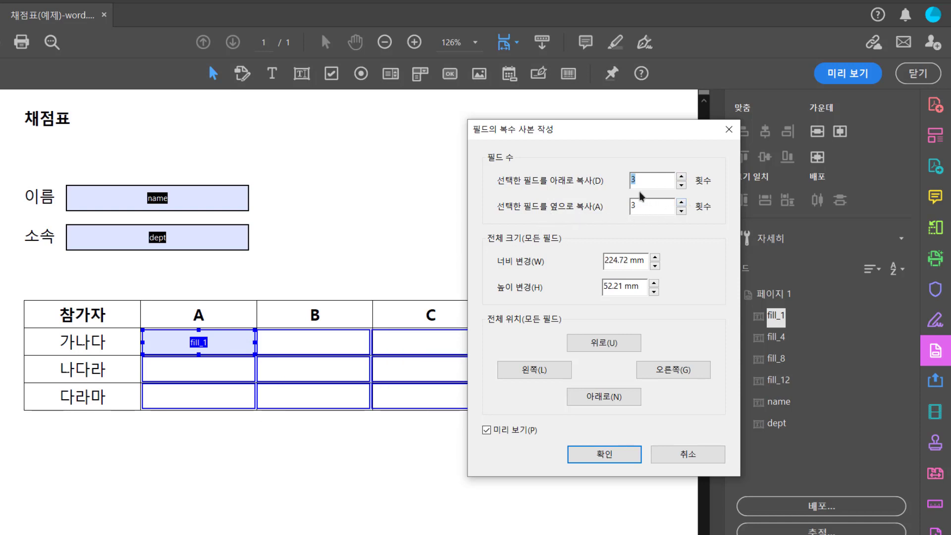
left_click_drag(595, 141, 663, 152)
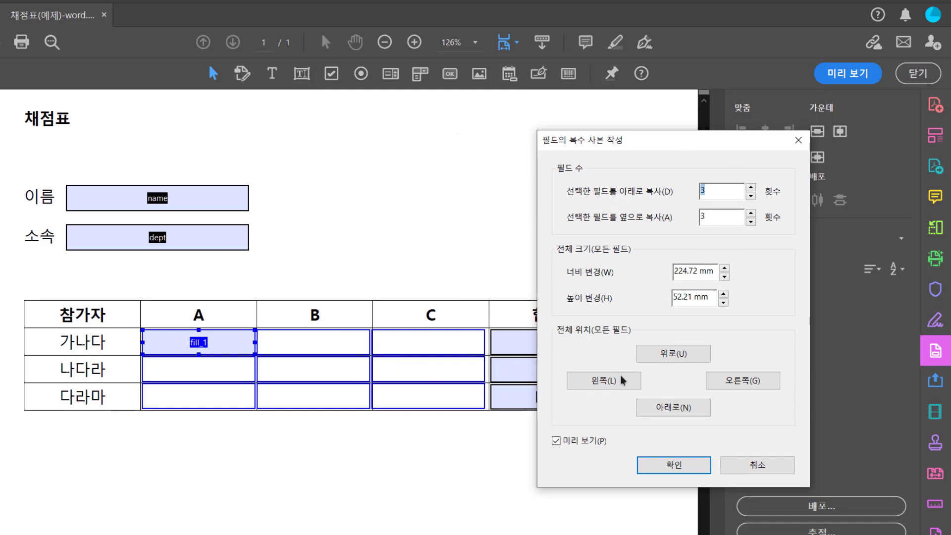
left_click(659, 469)
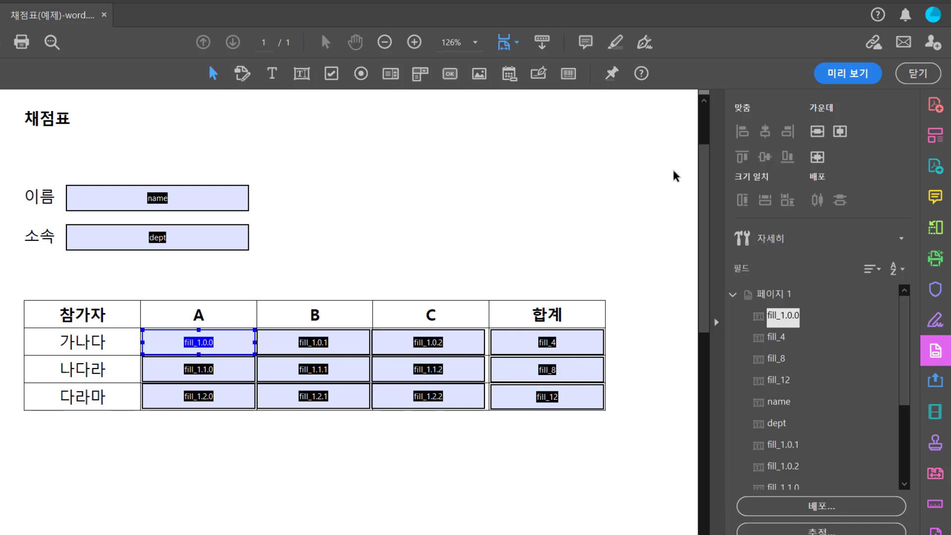
left_click(848, 74)
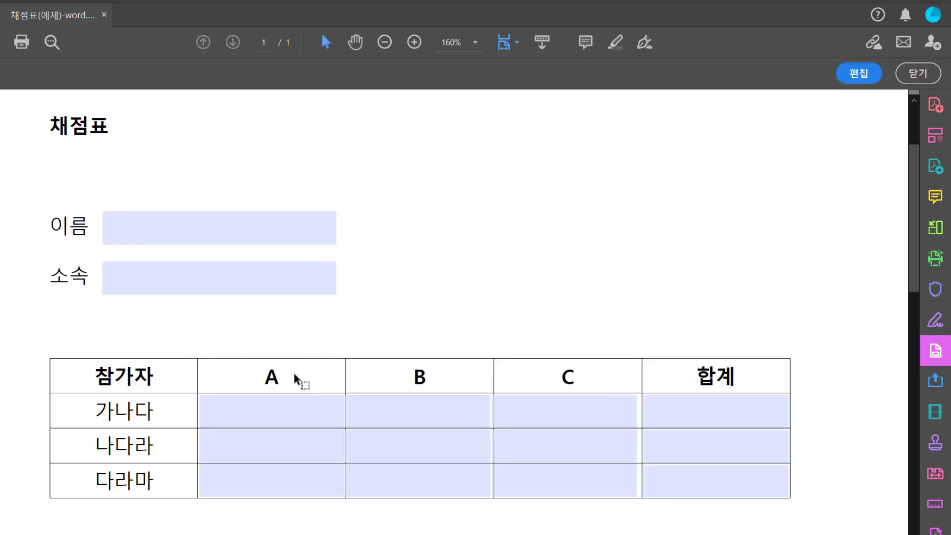
Test the 가나다 row's allowed range by entering 31 under A and 40 under C, dismissing each alert.
left_click(286, 406)
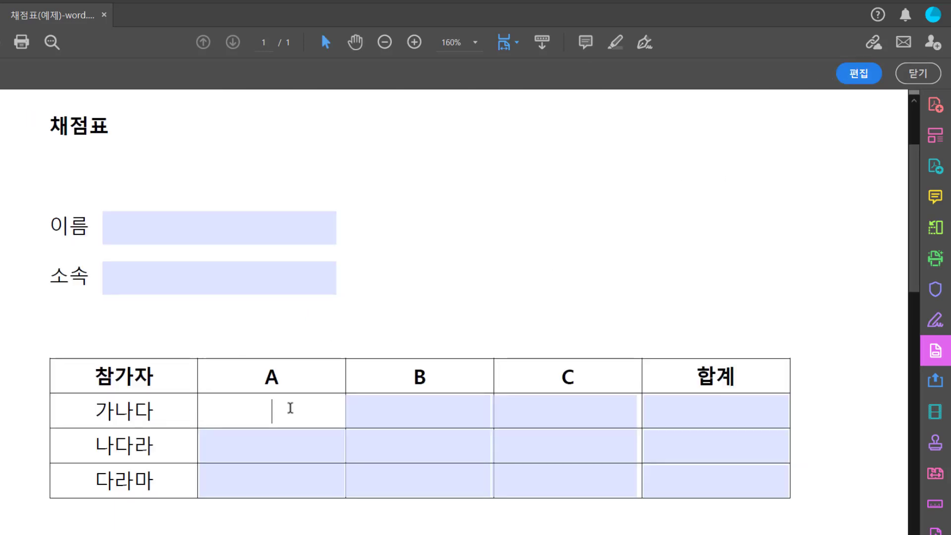
type("31")
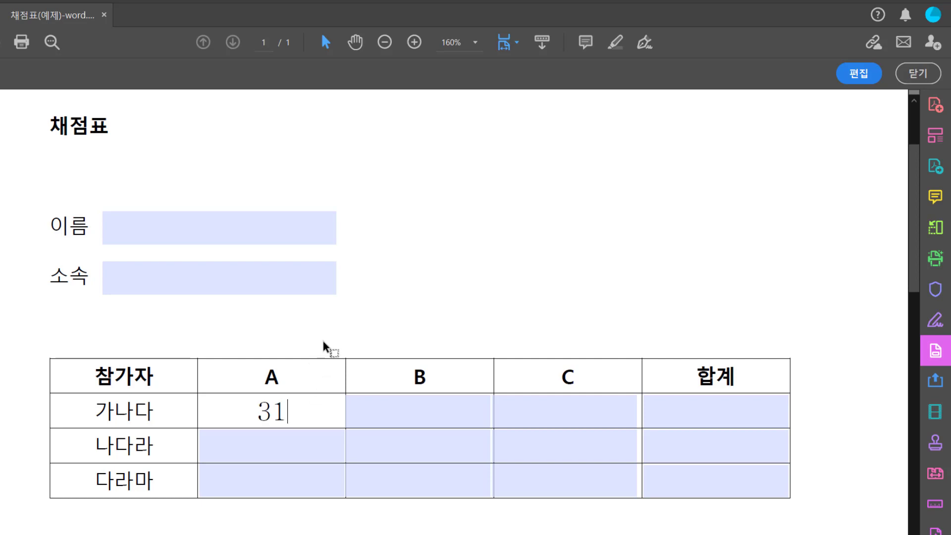
left_click(323, 341)
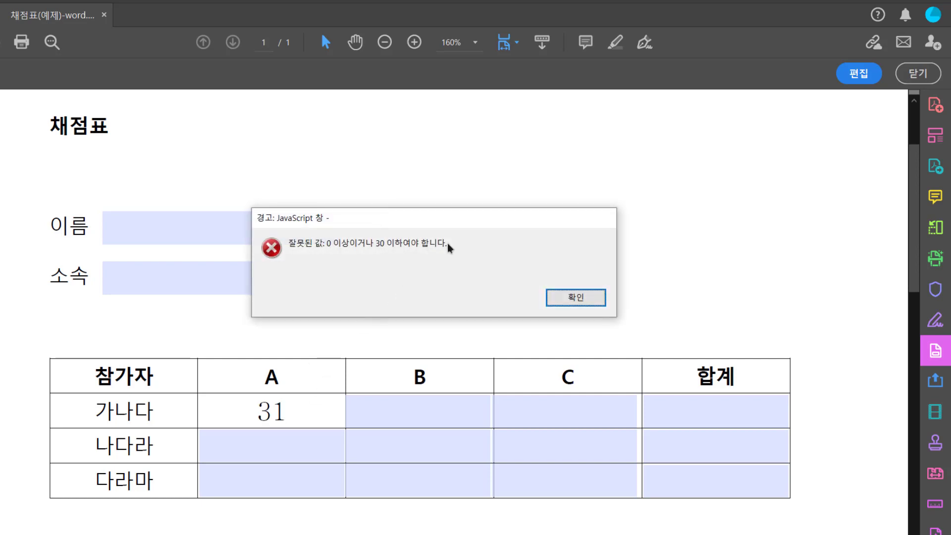
left_click(558, 297)
left_click(543, 411)
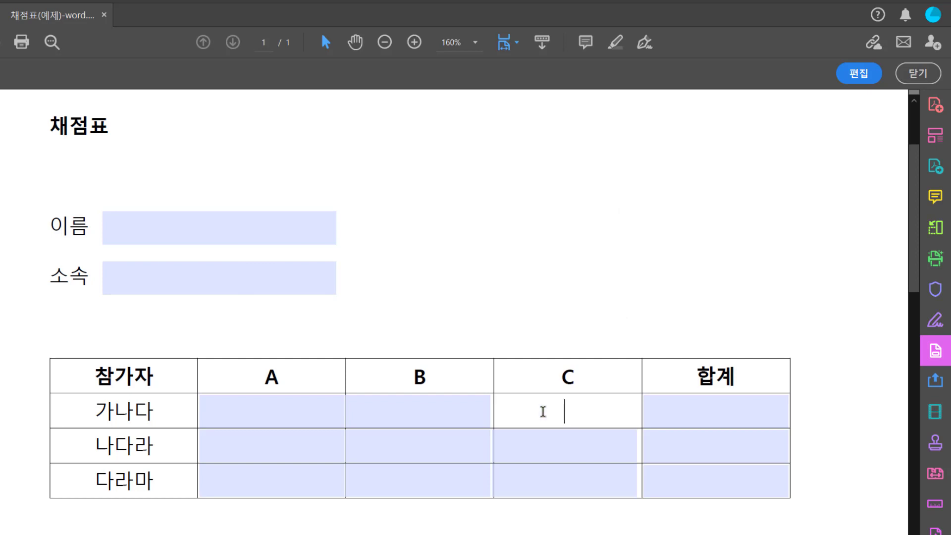
type("40")
key("Return")
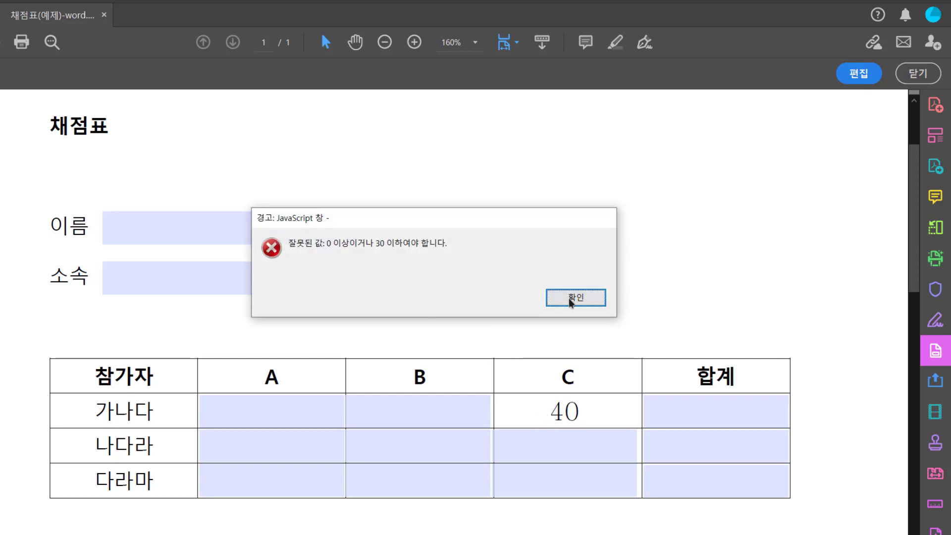
left_click(569, 299)
Leave the form preview and return to editing the fields.
left_click(289, 418)
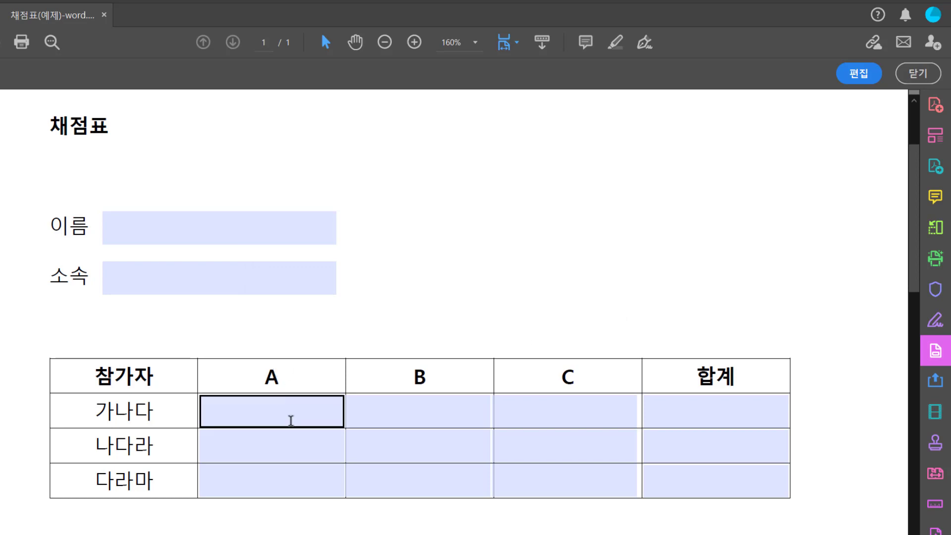
left_click(325, 432)
left_click(458, 415)
left_click(516, 432)
left_click(753, 165)
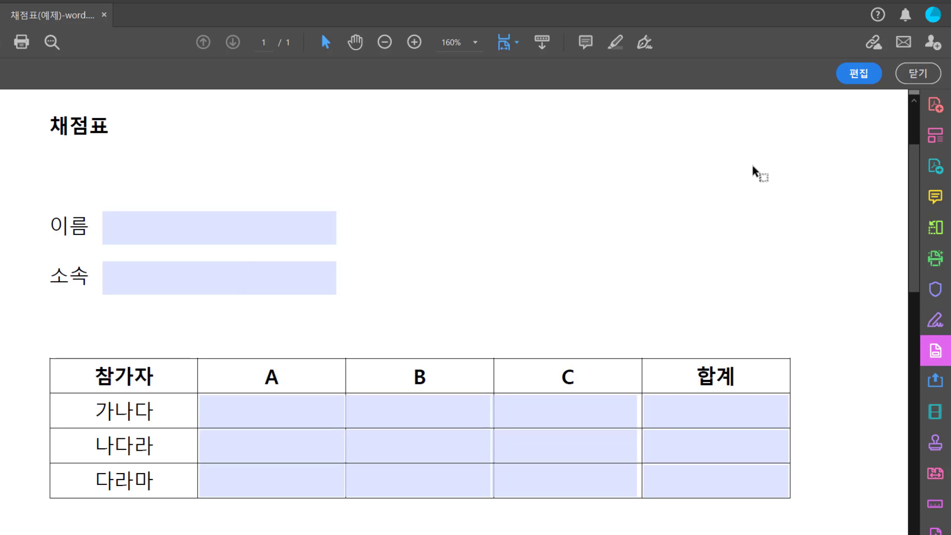
left_click(856, 75)
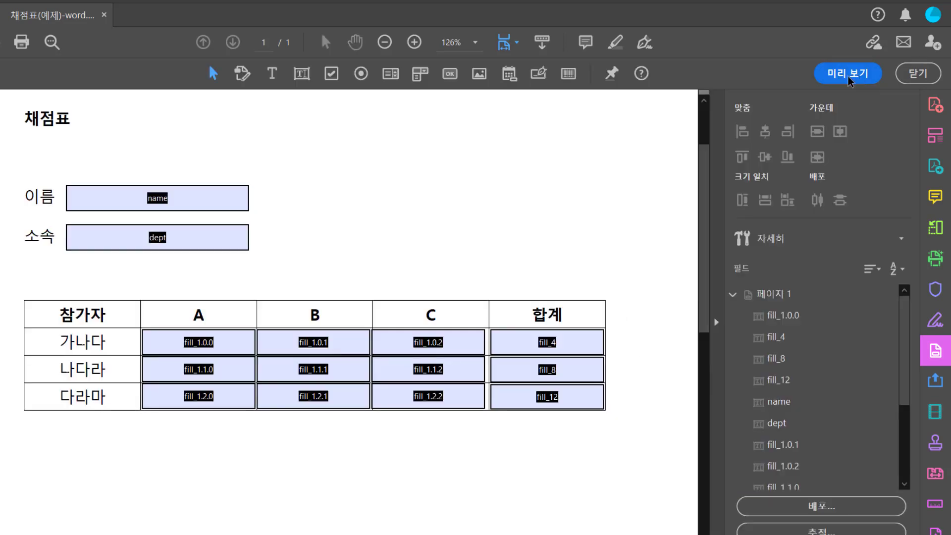
left_click(552, 345)
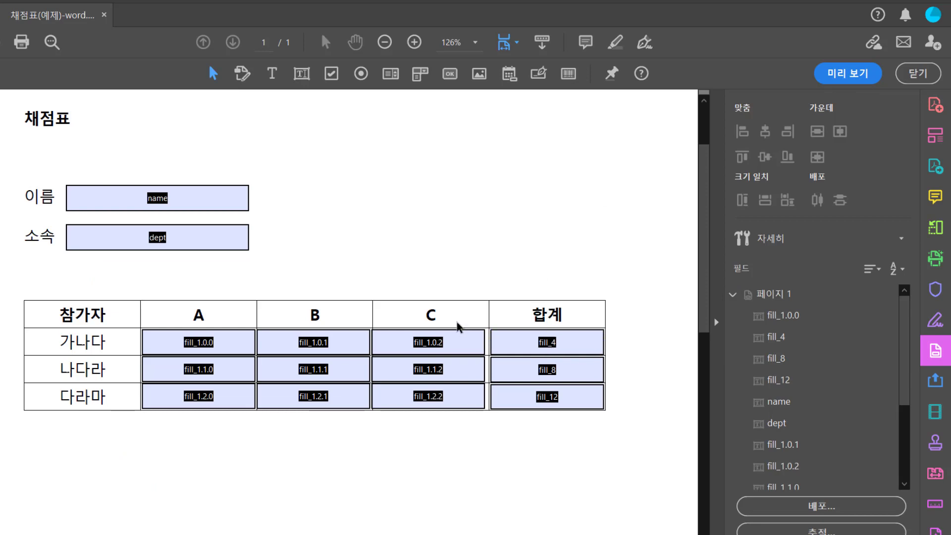
left_click(223, 343)
left_click(291, 350)
left_click(428, 349)
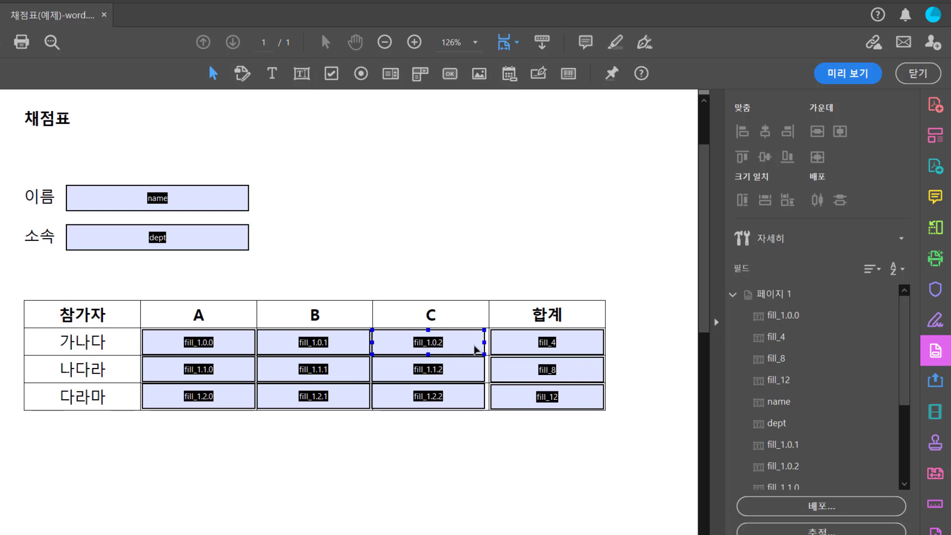
left_click(522, 347)
left_click(268, 353)
left_click(510, 338)
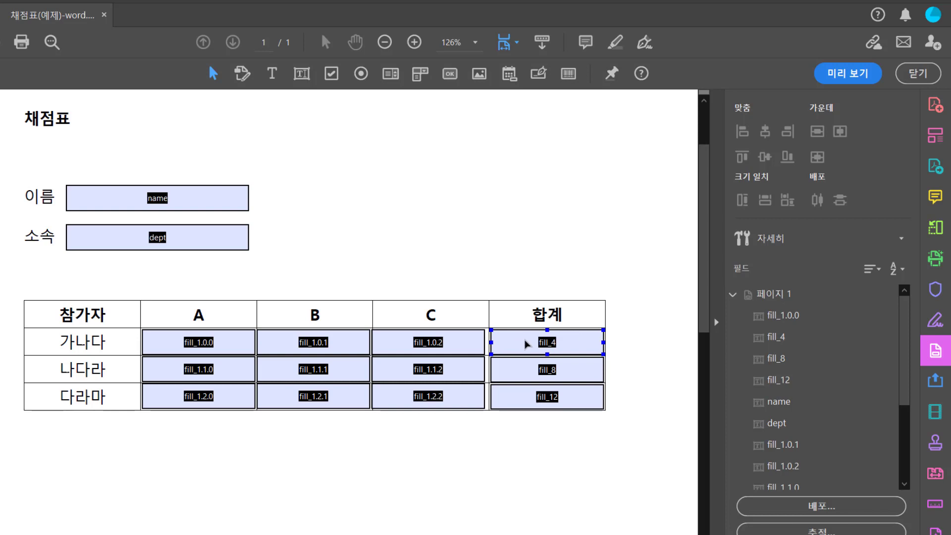
Open the 가나다 row's 합계 field properties and set its calculation to the sum (합(+)) of chosen fields.
right_click(525, 343)
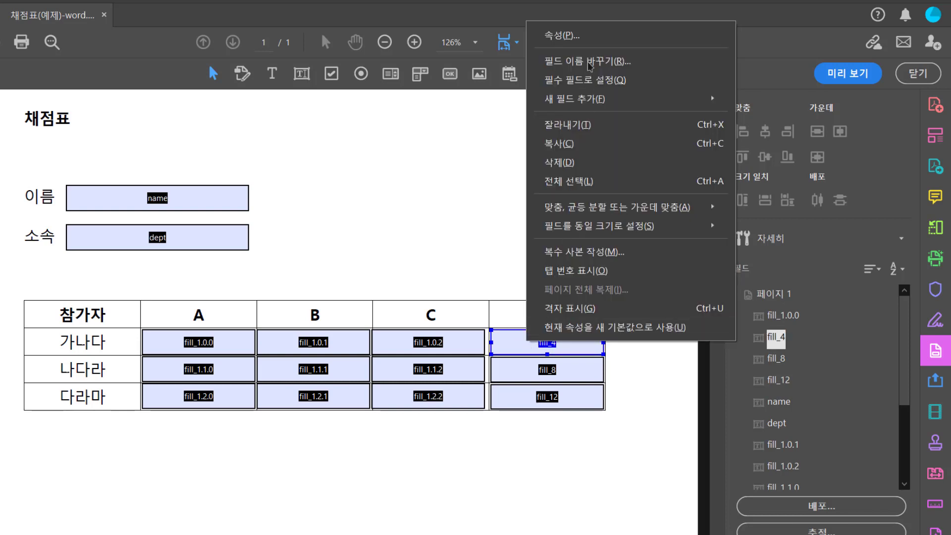
left_click(596, 35)
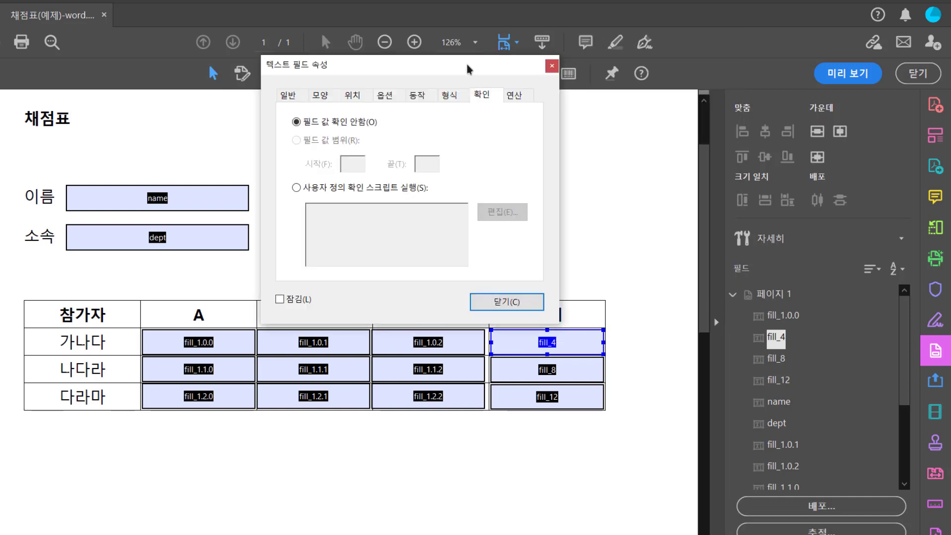
left_click_drag(471, 70, 665, 93)
left_click(704, 108)
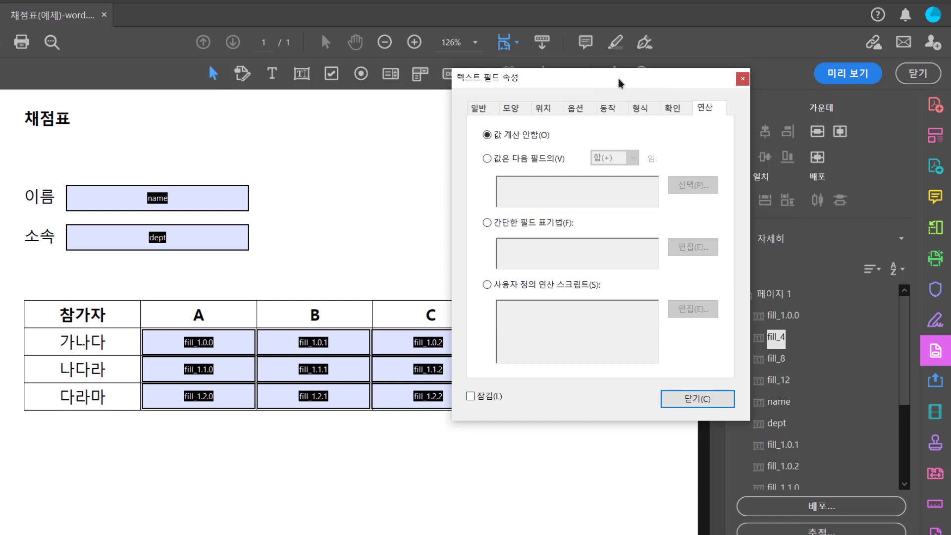
left_click_drag(617, 80, 760, 114)
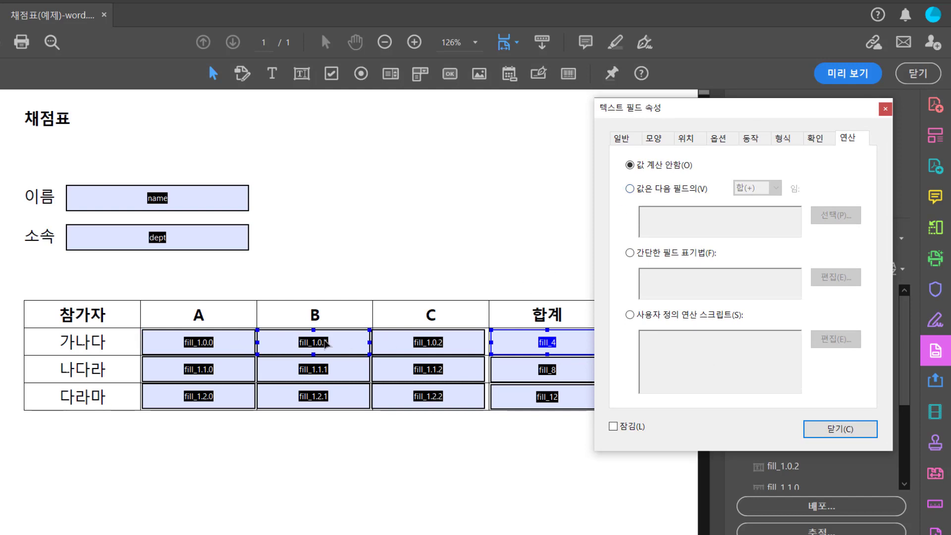
left_click(455, 341, "shift")
left_click(471, 333, "ctrl")
left_click(629, 189)
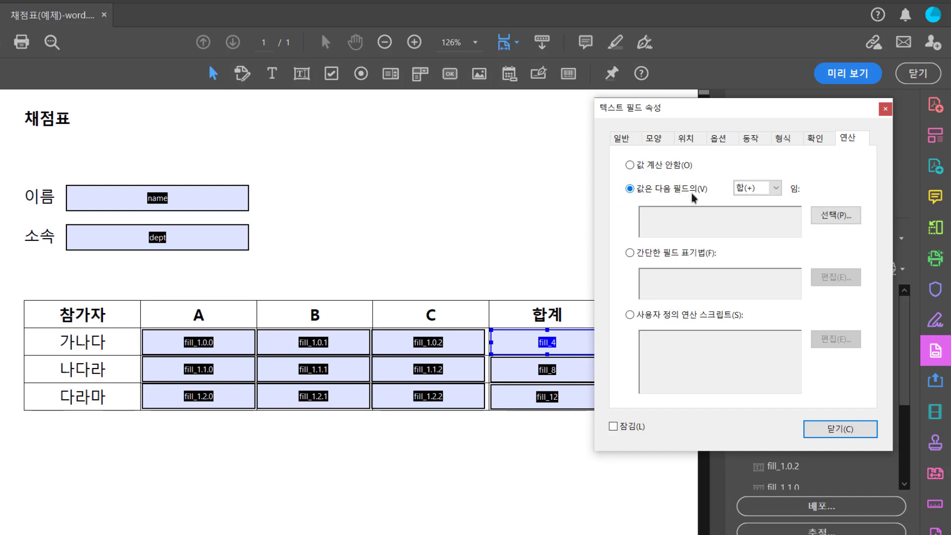
left_click(775, 191)
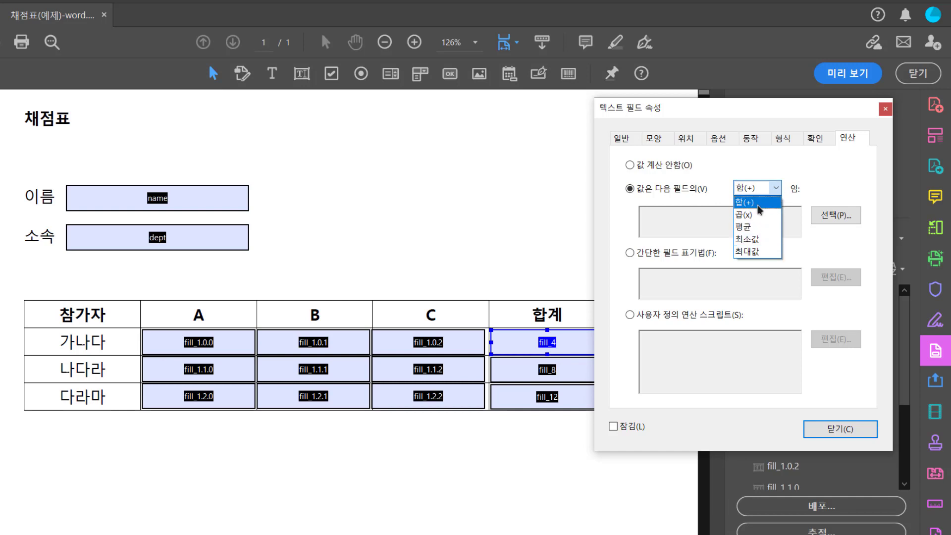
left_click(775, 189)
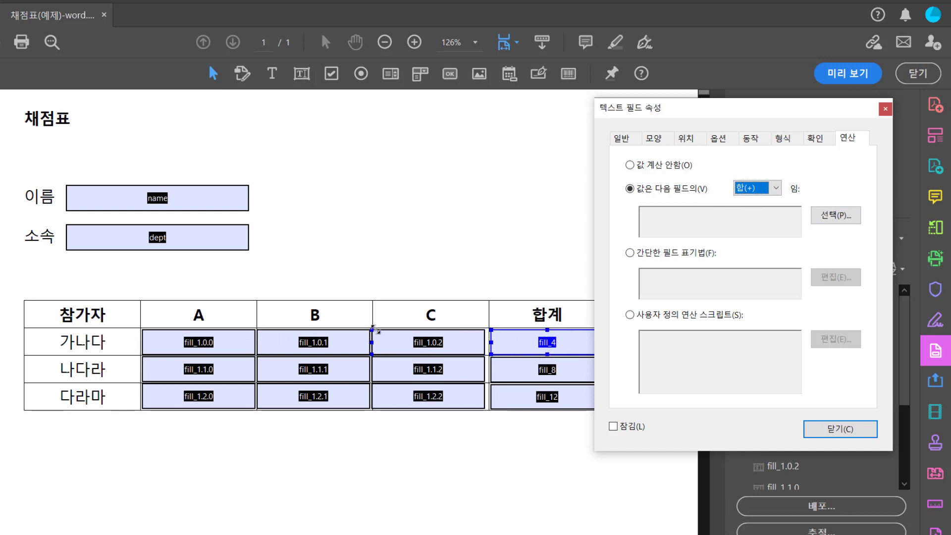
Pick fill_1.0.0, fill_1.0.1 and fill_1.0.2 as the fields to sum in the 가나다 row's total, and close the properties.
left_click(824, 216)
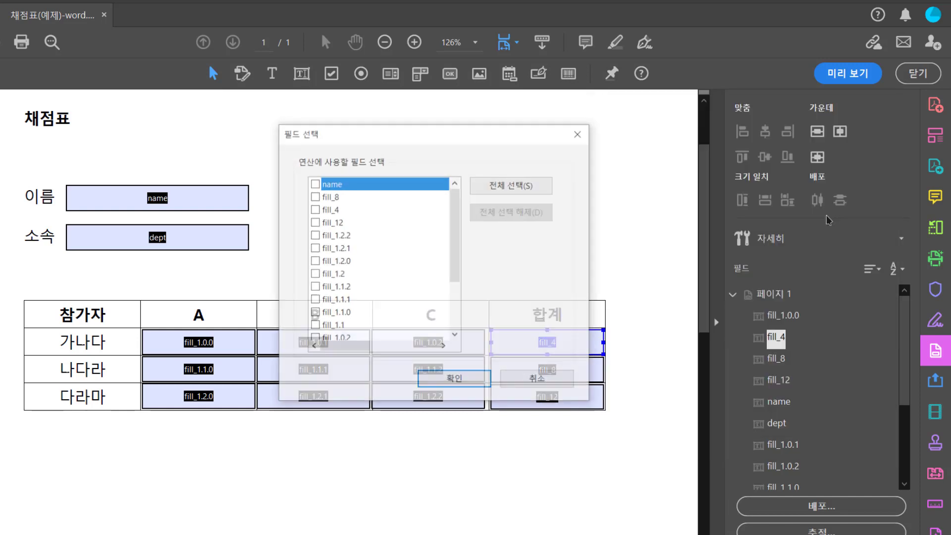
left_click_drag(507, 139, 734, 175)
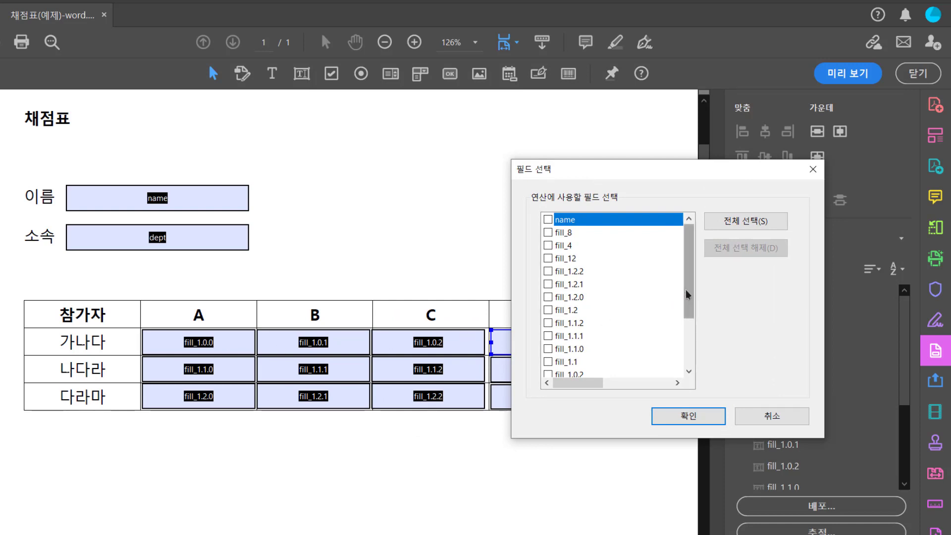
scroll(688, 296, "down", 2)
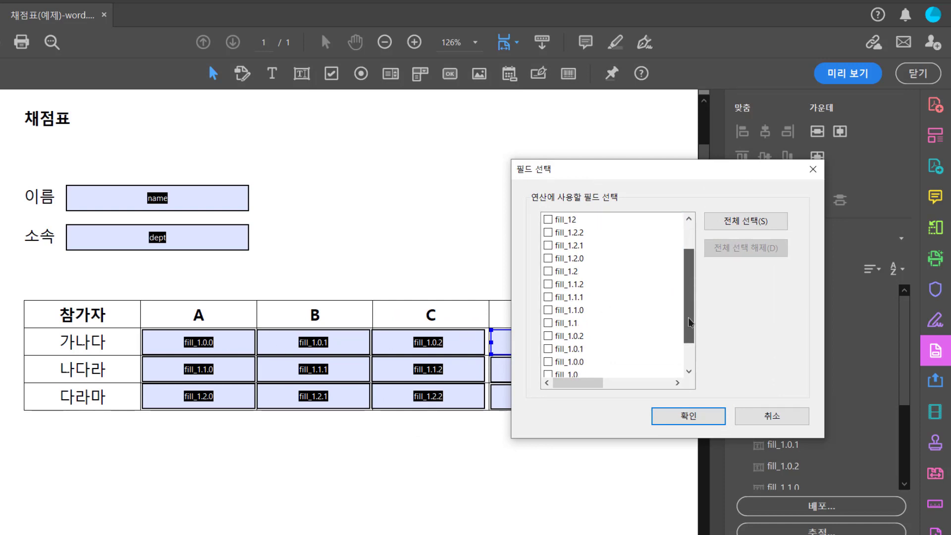
left_click(548, 323)
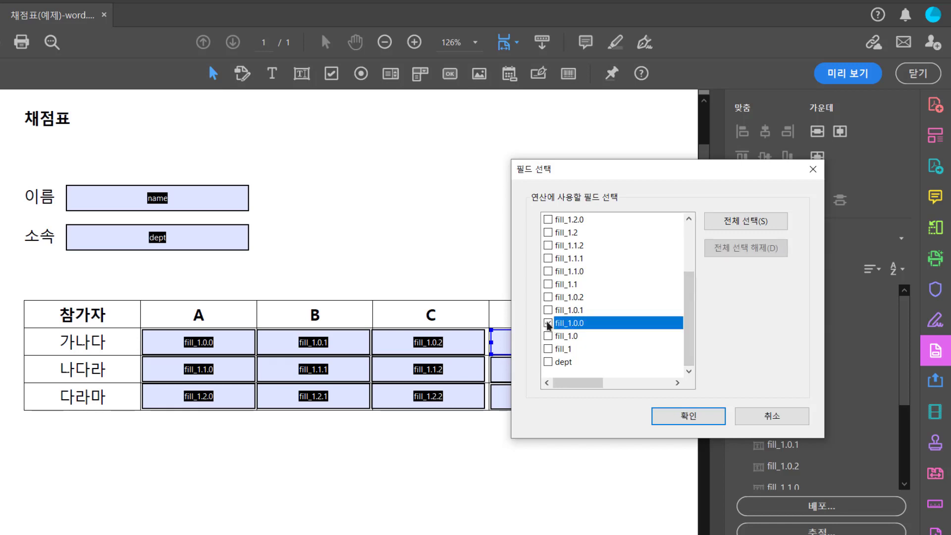
left_click(548, 311)
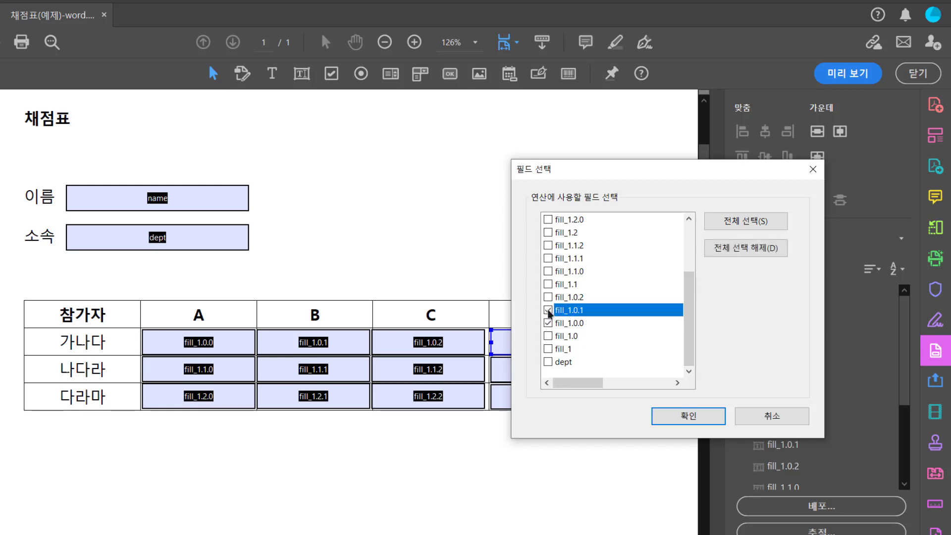
left_click(548, 298)
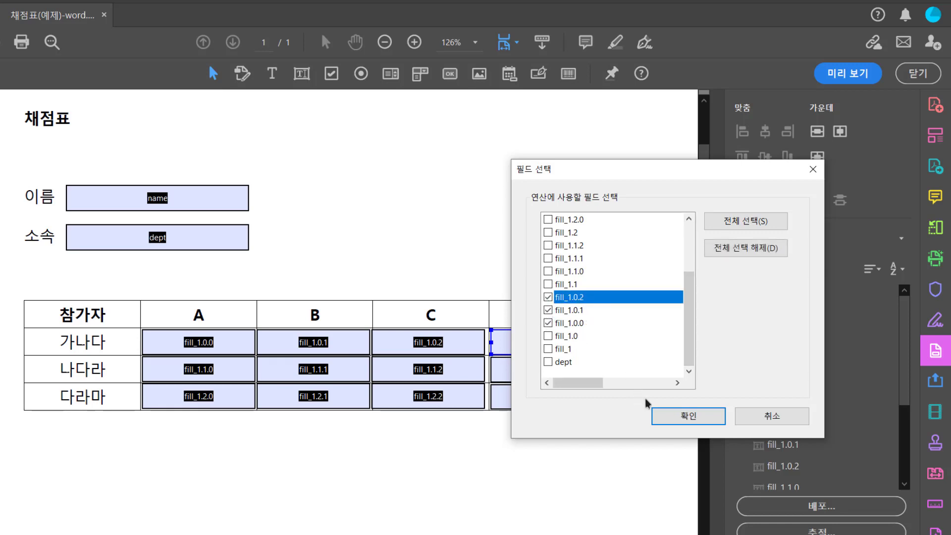
left_click(679, 416)
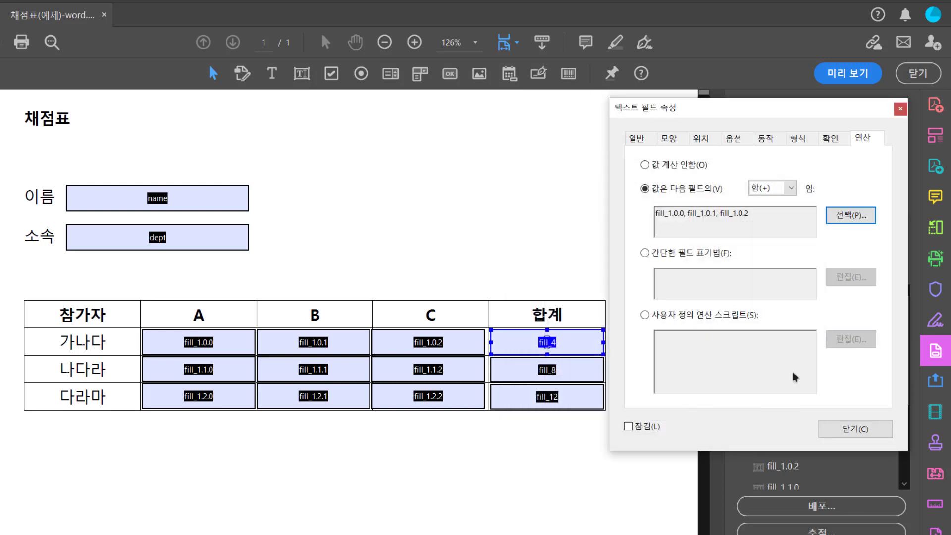
left_click(853, 427)
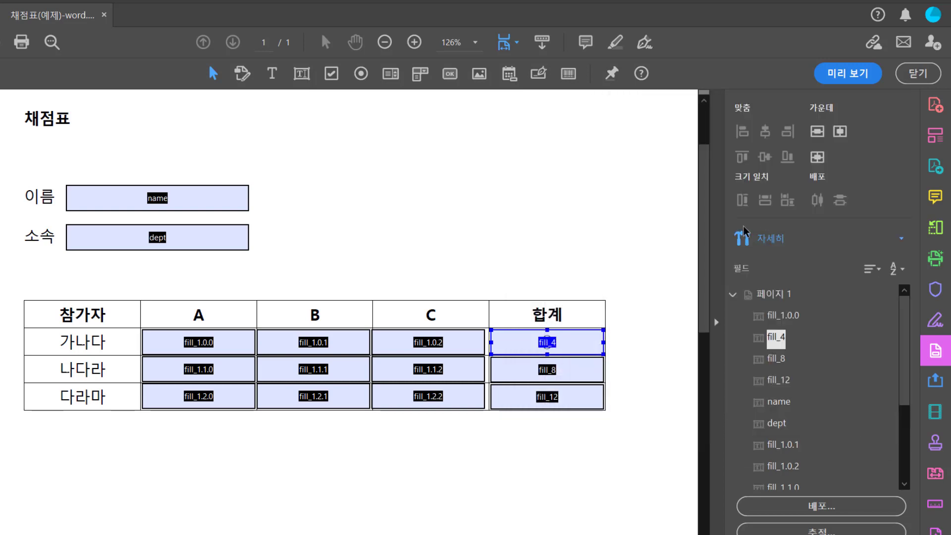
Preview the form and enter 3 under A, B and C in the 가나다 row to test its total.
left_click(847, 74)
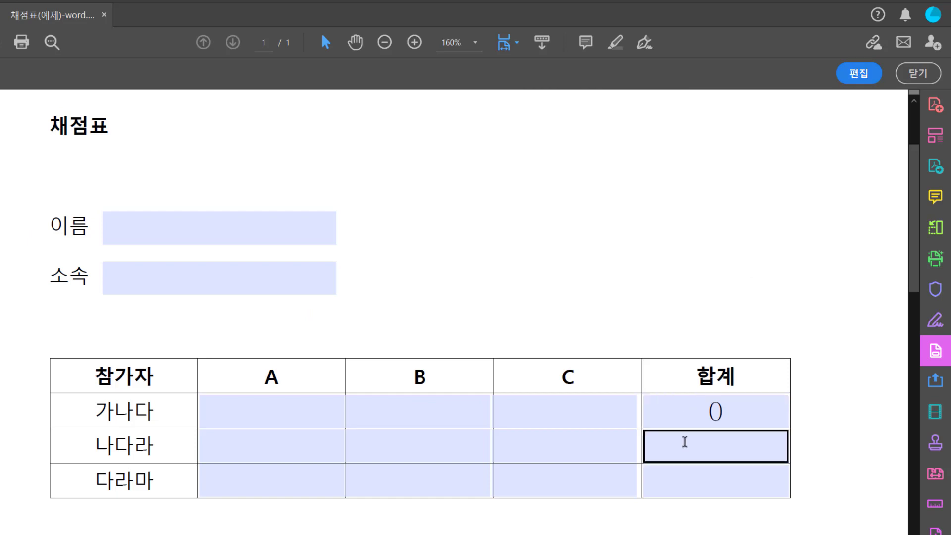
left_click(323, 414)
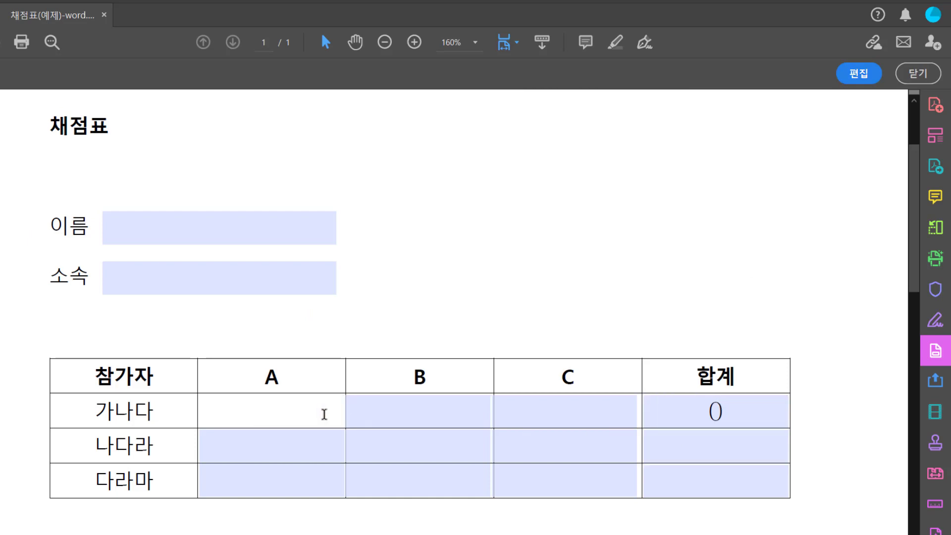
type("3")
left_click(403, 414)
type("3")
left_click(539, 412)
type("3")
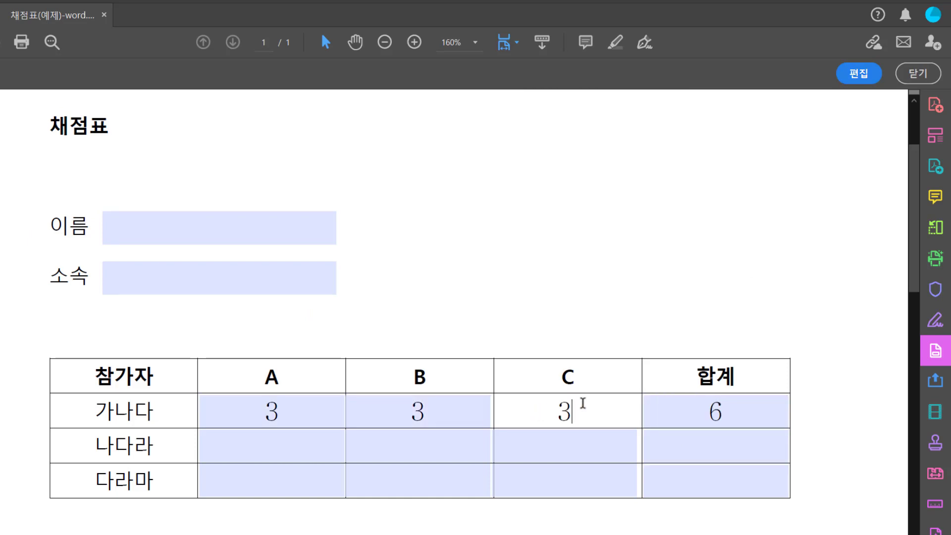
left_click(628, 436)
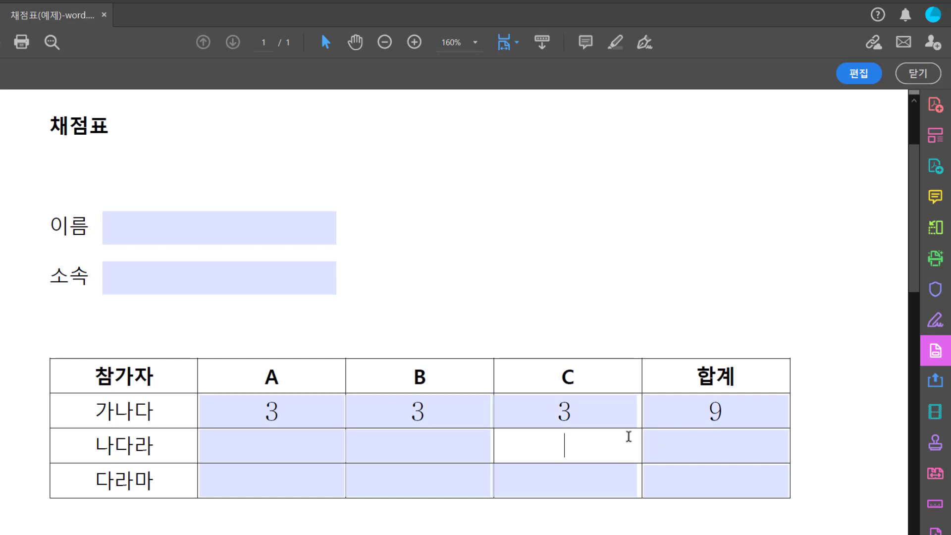
left_click(746, 409)
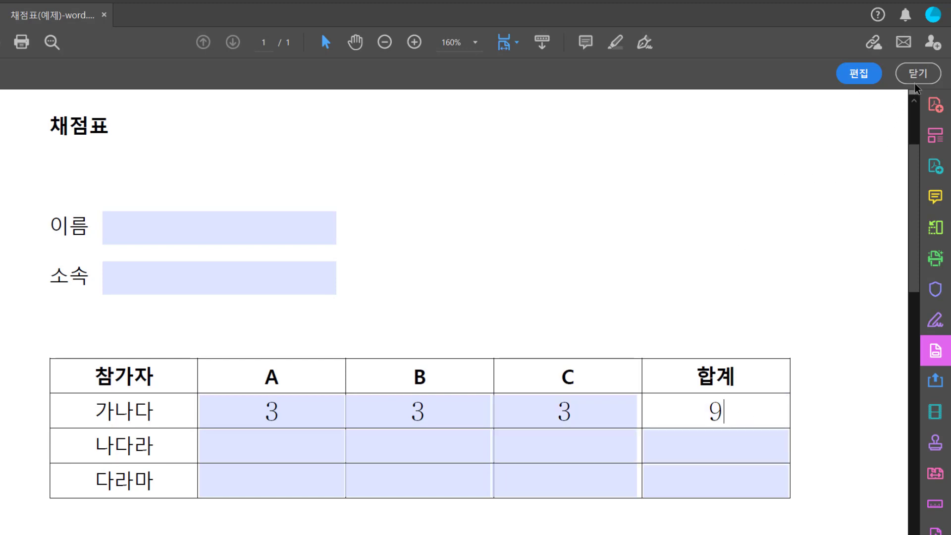
Leave the preview and set the 나다라 row's 합계 field to calculate the sum (합(+)) of chosen fields.
left_click(874, 74)
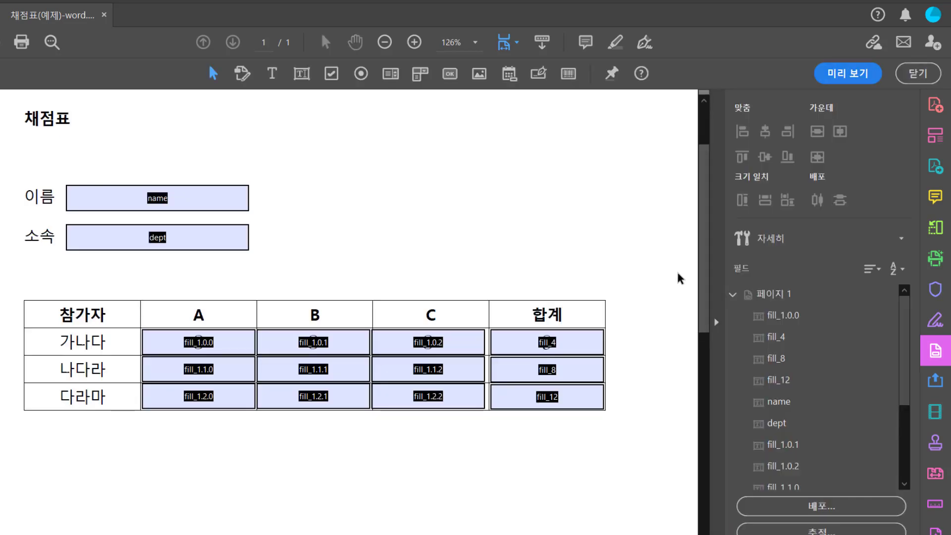
left_click(550, 374)
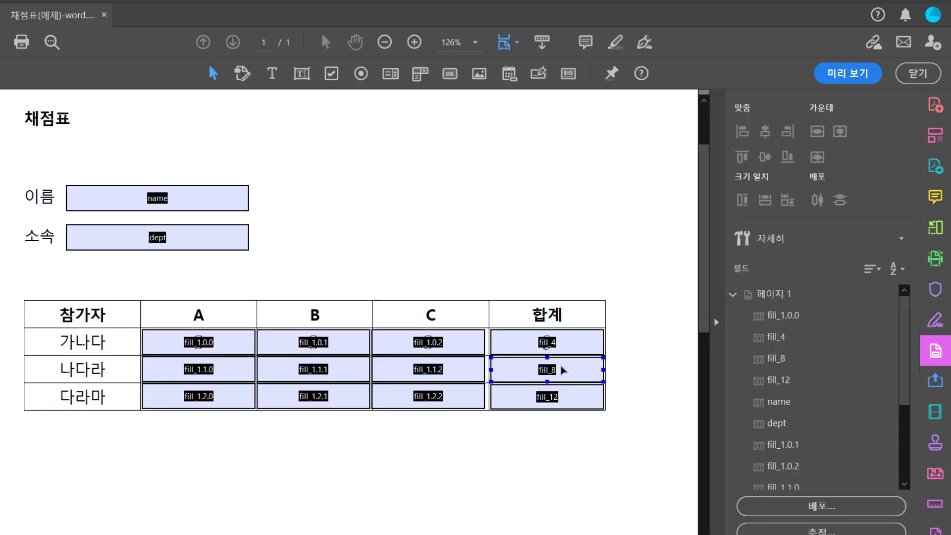
left_click(442, 376)
left_click(292, 374)
left_click(553, 370)
right_click(553, 370)
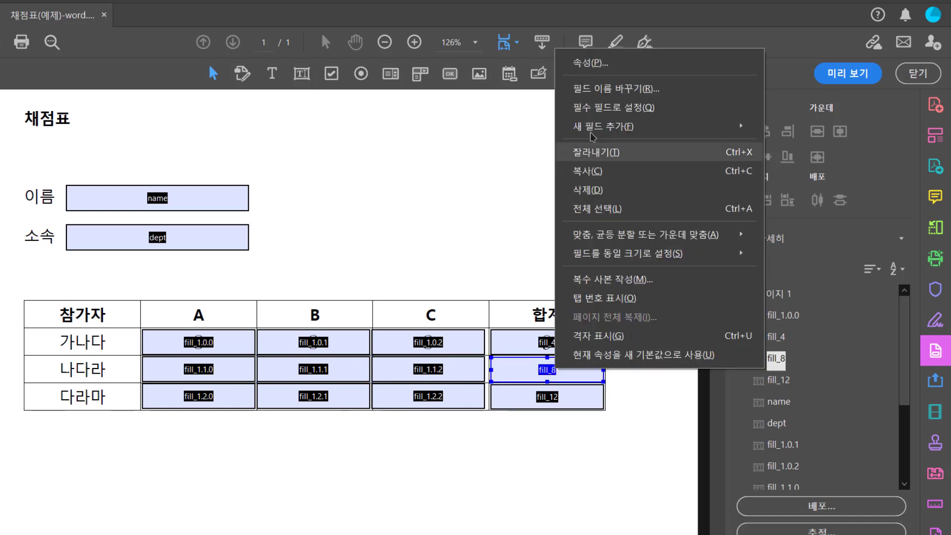
left_click(601, 70)
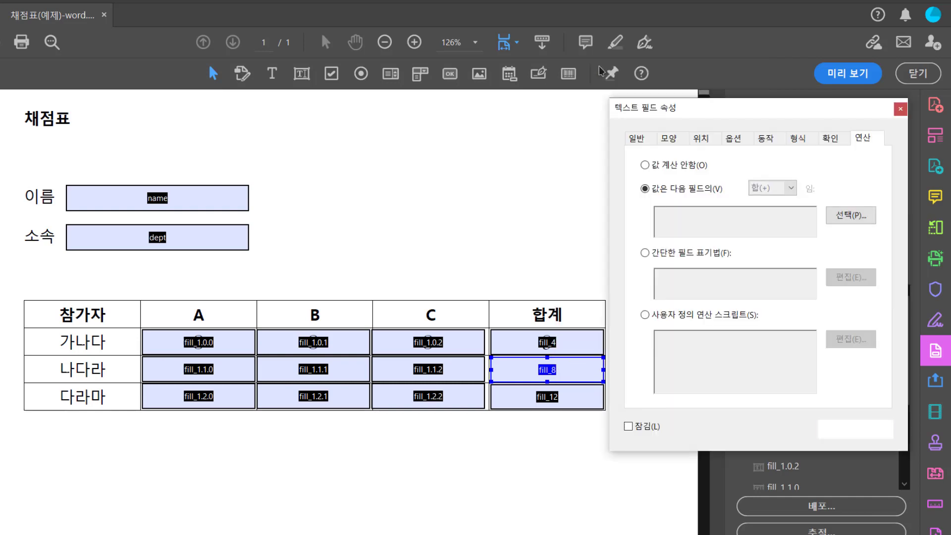
left_click(700, 188)
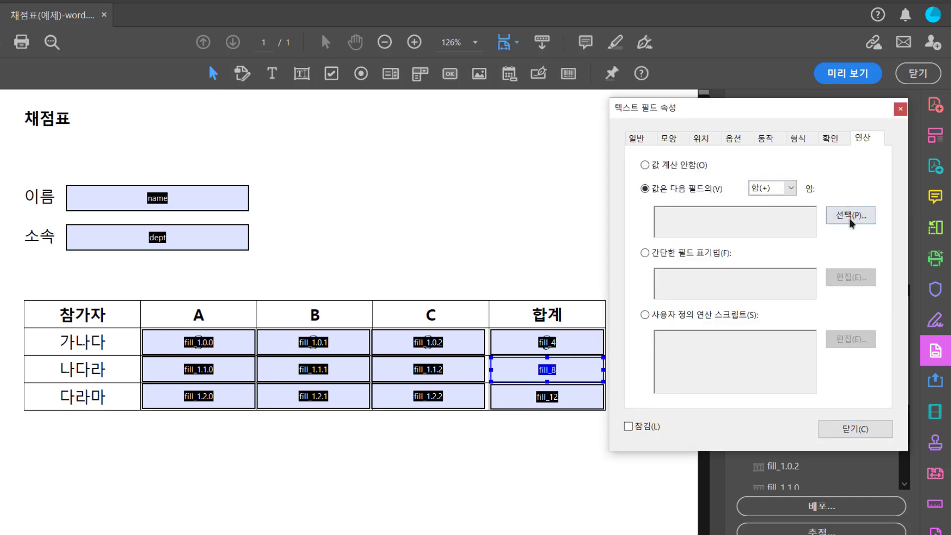
left_click(791, 187)
left_click(765, 196)
Pick fill_1.1.0, fill_1.1.1 and fill_1.1.2 as the fields to sum in the 나다라 row's total, and close the properties.
left_click(850, 215)
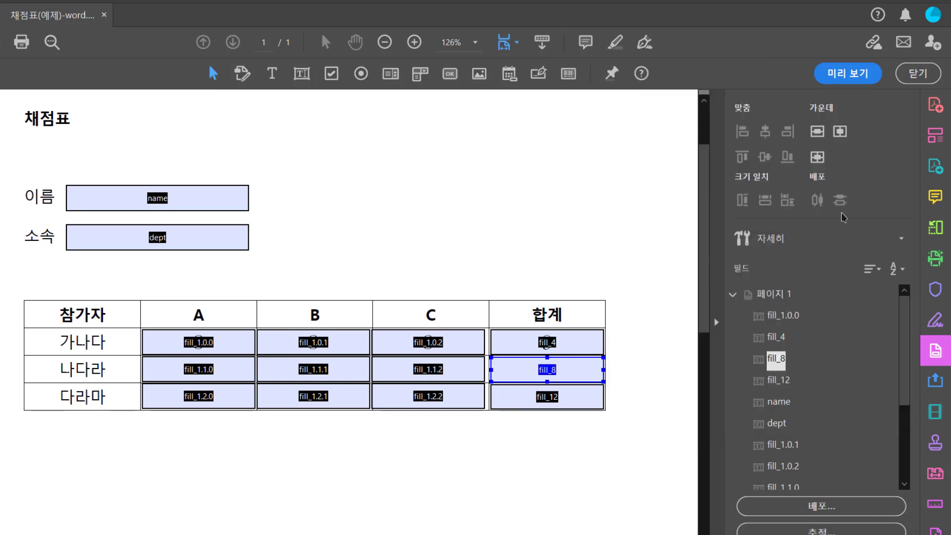
left_click_drag(122, 12, 730, 216)
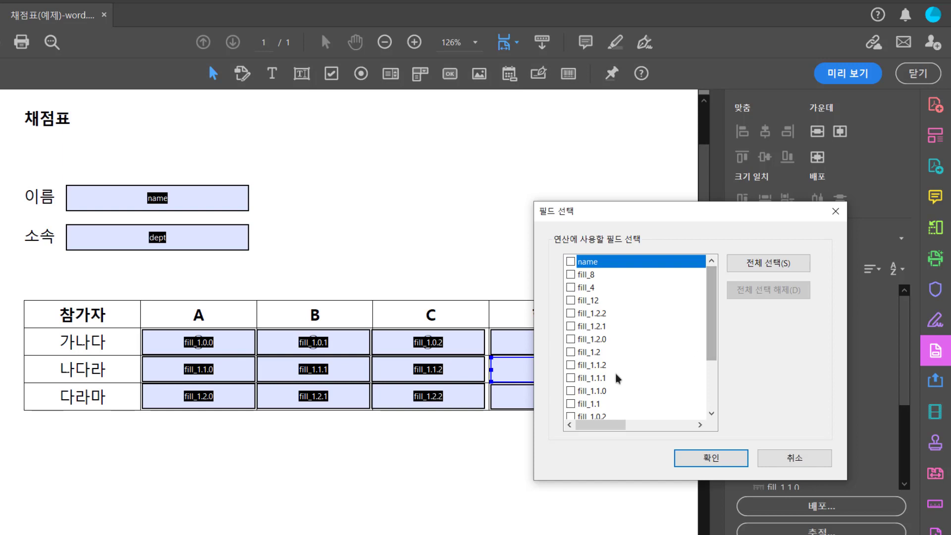
left_click(570, 390)
left_click(570, 378)
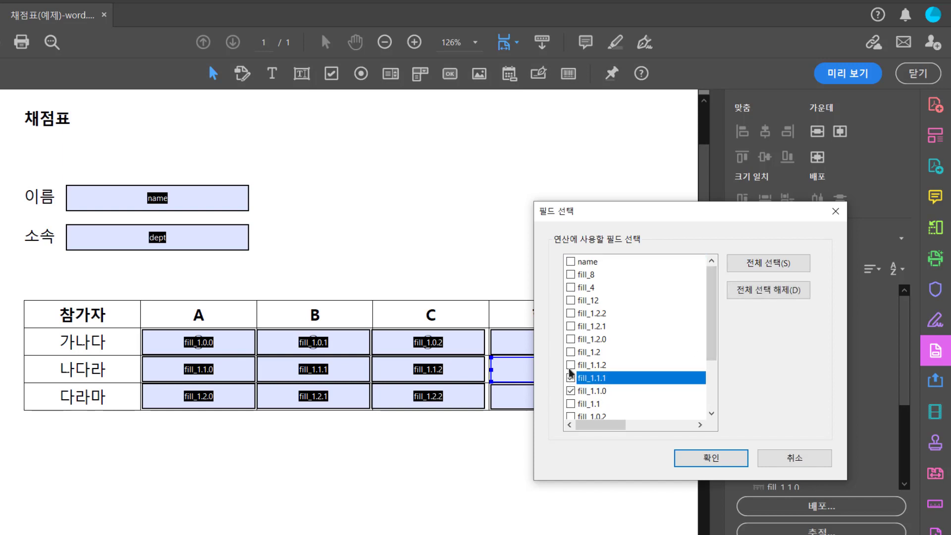
left_click(570, 365)
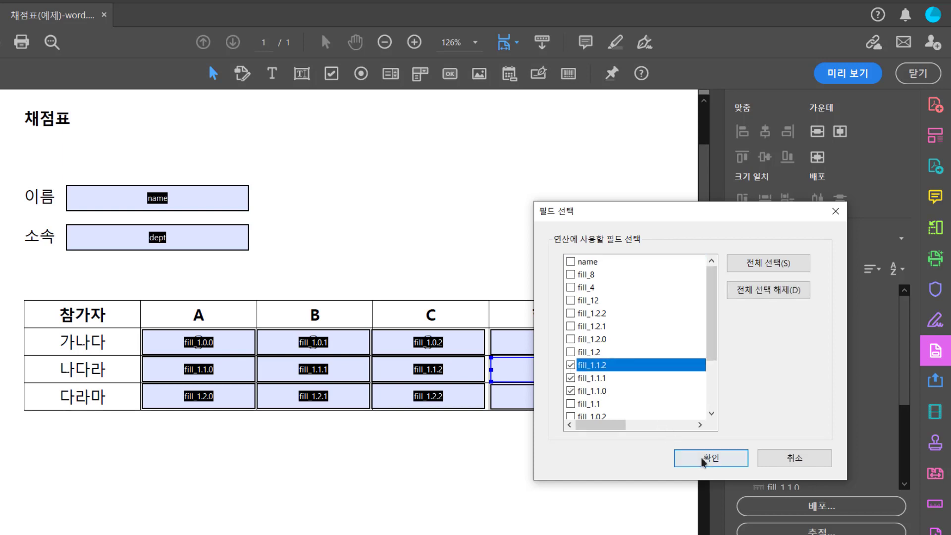
left_click(683, 456)
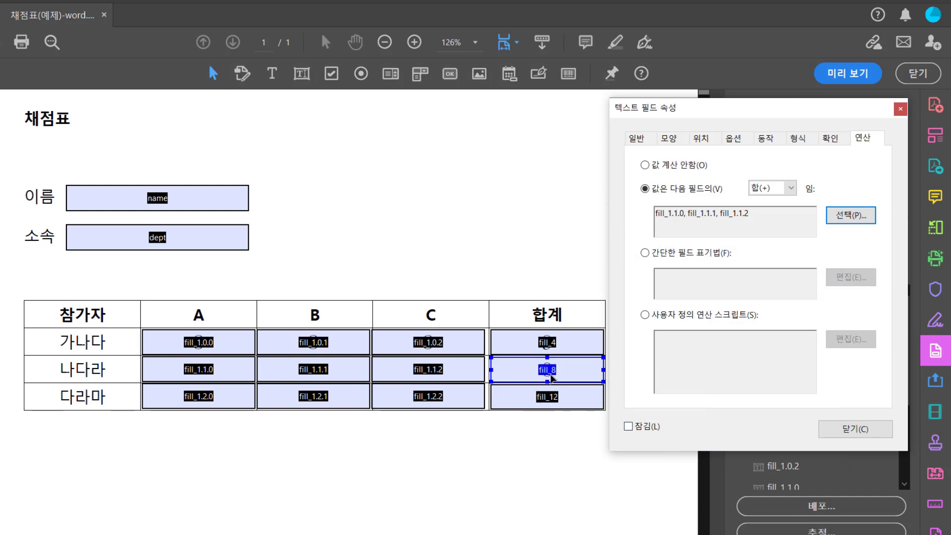
left_click(547, 351, "ctrl")
left_click(836, 429)
Open the 다라마 row's 합계 field properties and set its calculation to the sum (합(+)) of chosen fields.
left_click(538, 402, "ctrl")
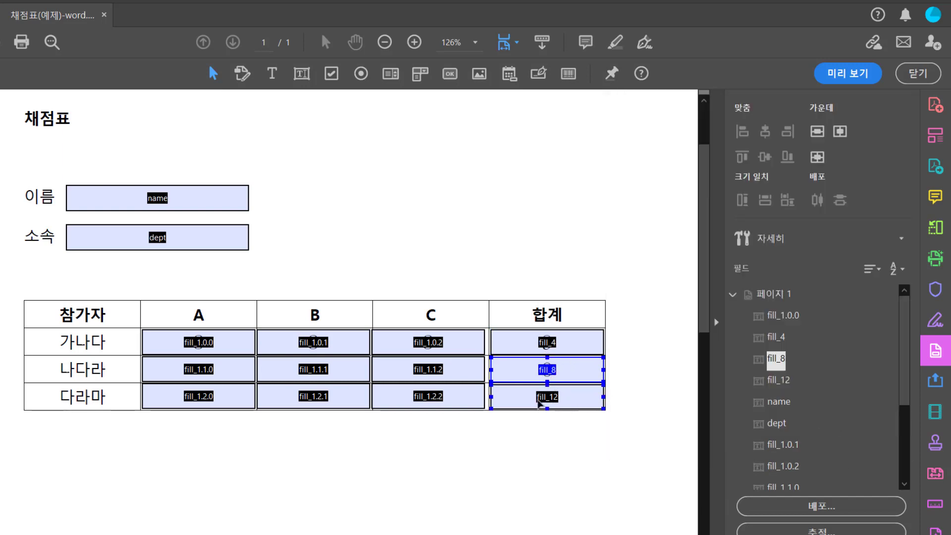
right_click(528, 401)
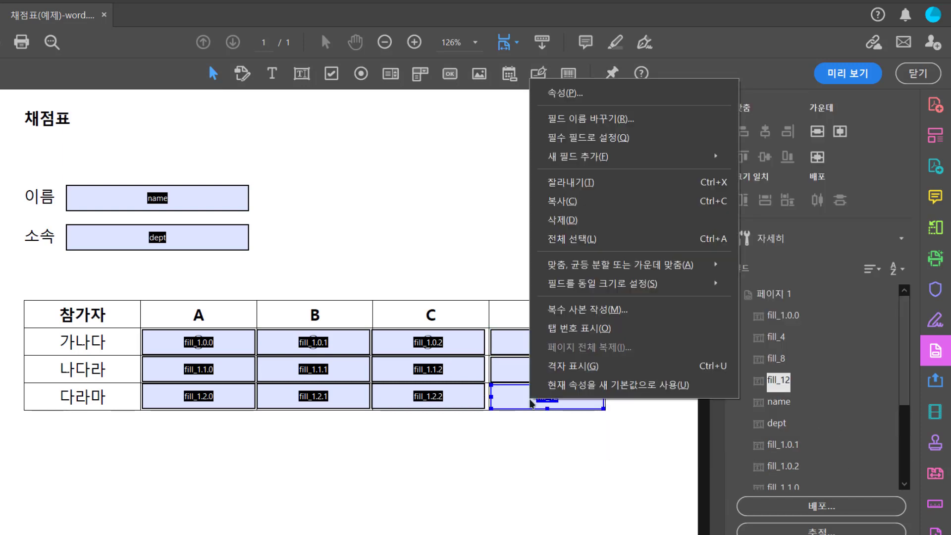
left_click(604, 94)
left_click(715, 189)
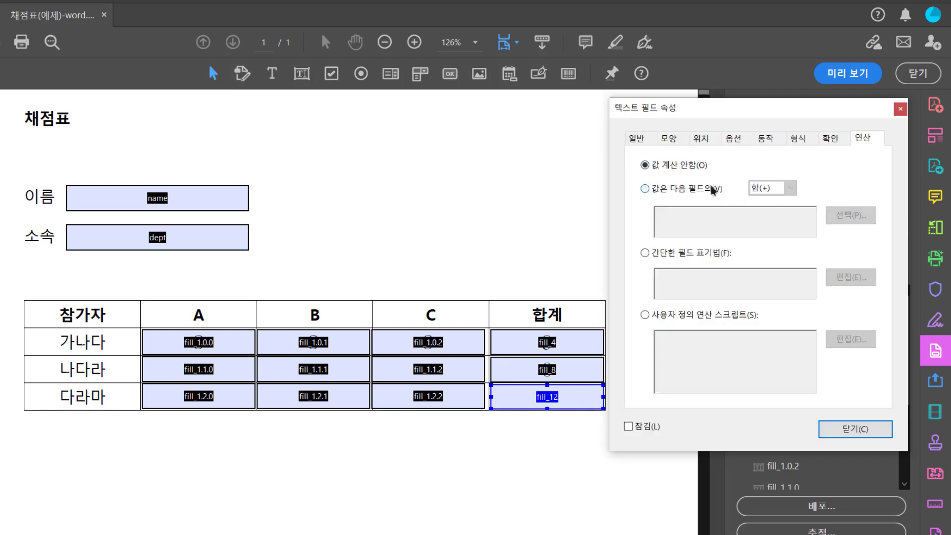
Pick fill_1.2.0, fill_1.2.1 and fill_1.2.2 as the fields to sum in the 다라마 row's total, and close the properties.
left_click(841, 215)
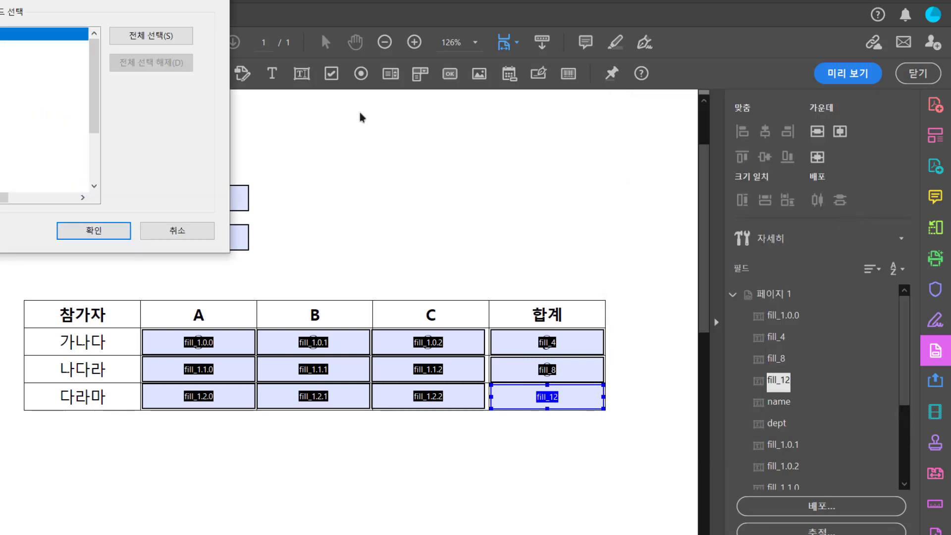
left_click_drag(140, 1, 758, 208)
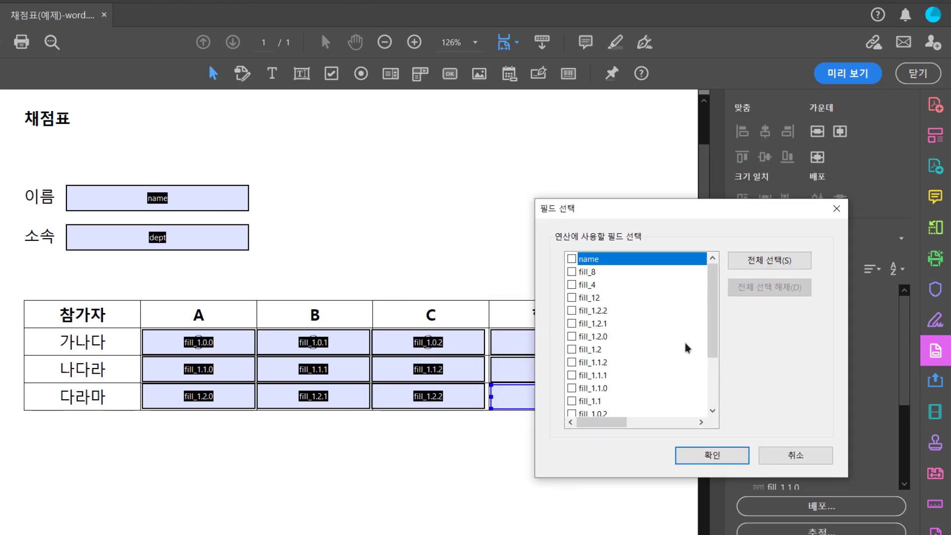
left_click(572, 338)
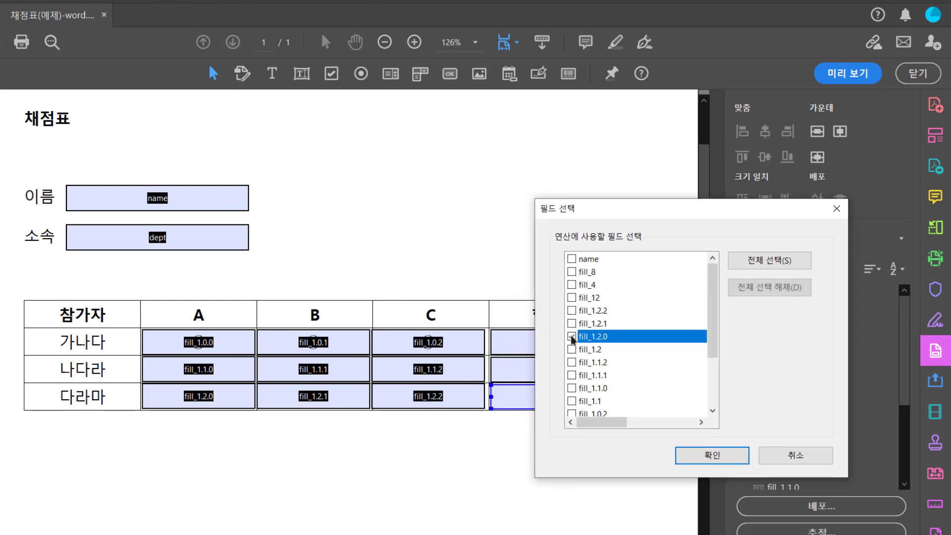
left_click(572, 323)
left_click(571, 311)
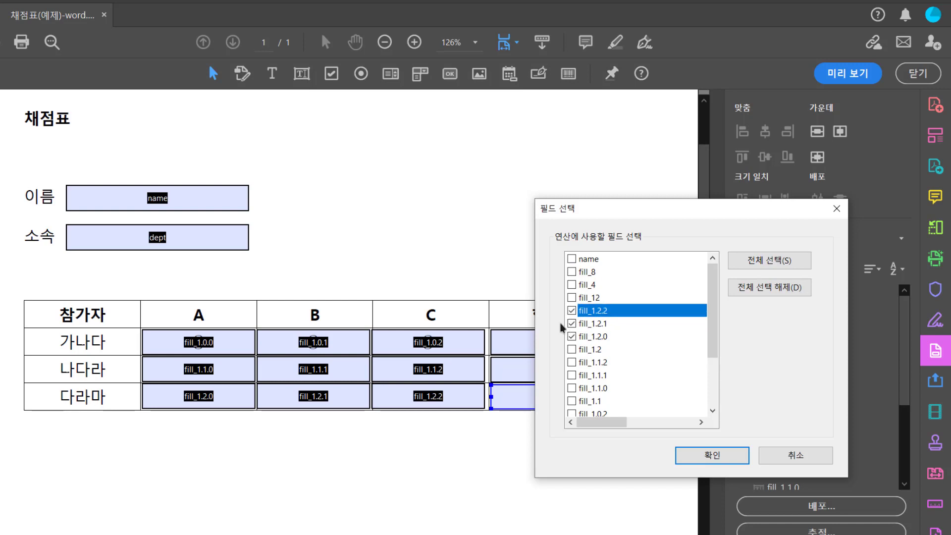
left_click(678, 452)
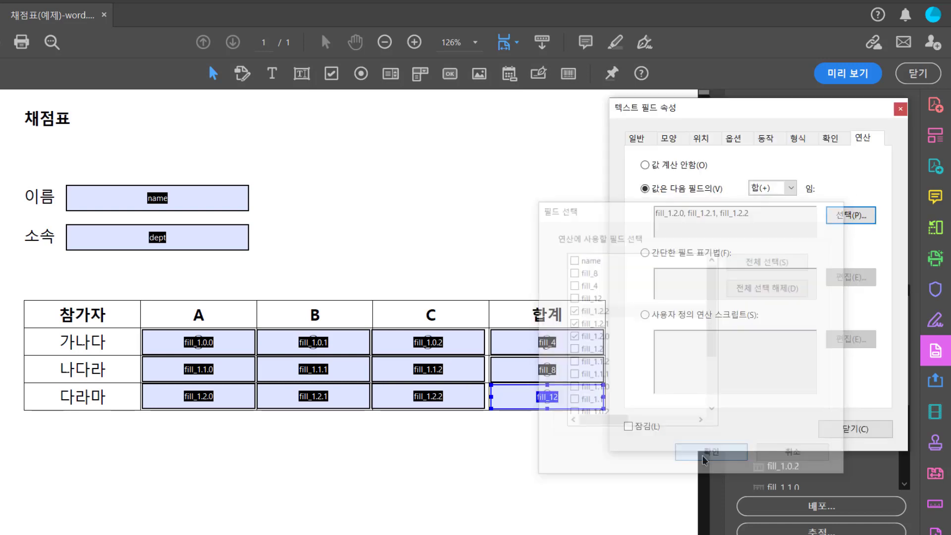
left_click(863, 430)
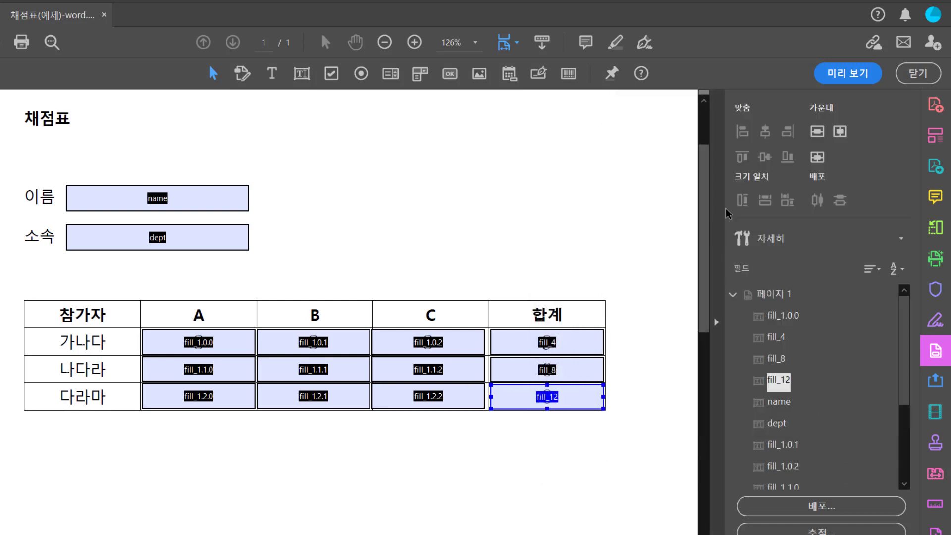
Preview the form and enter 1 under A, B and C in the 나다라 row to test its total.
left_click(834, 78)
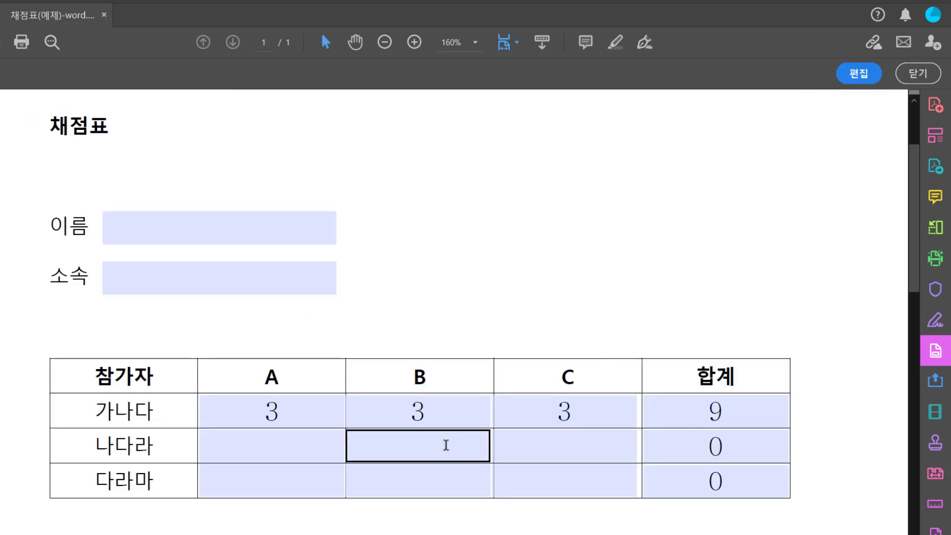
left_click(302, 442)
type("1")
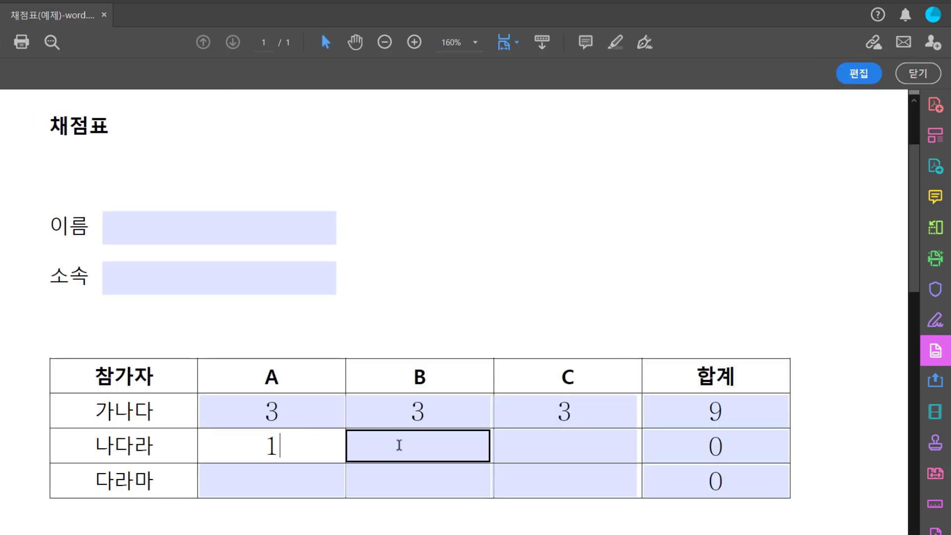
left_click(399, 445)
type("1")
left_click(545, 448)
type("1")
Try to enter the out-of-range score 40 under C in the 다라마 row to test the limit.
left_click(571, 470)
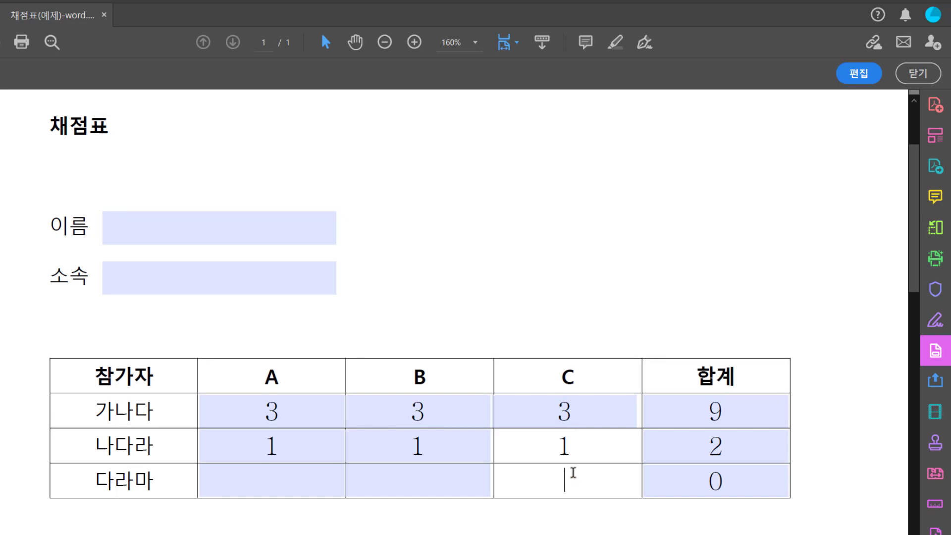
type("4")
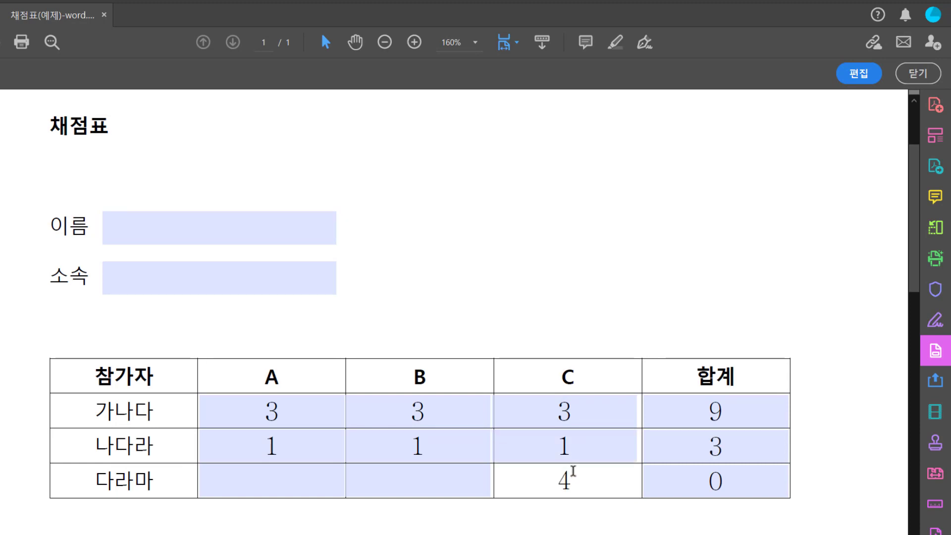
type("0")
key("Return")
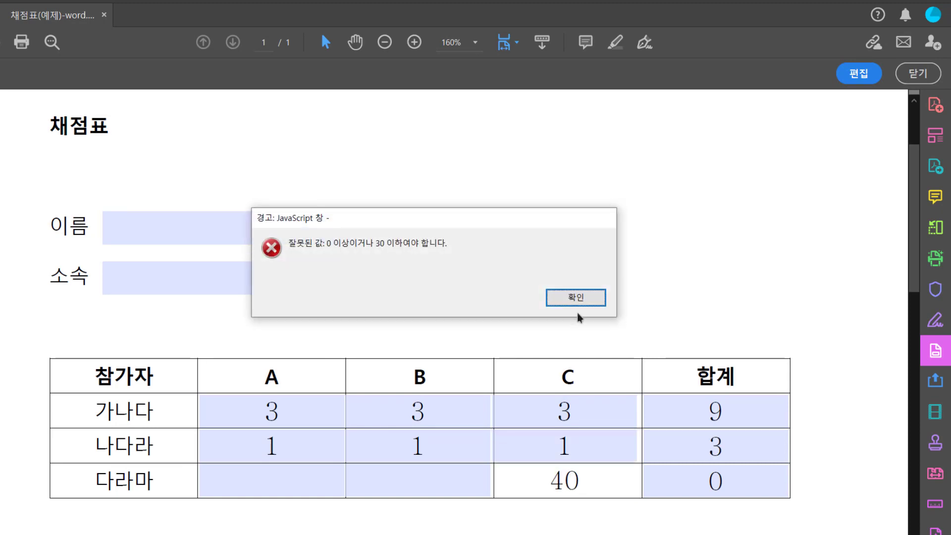
left_click(578, 314)
Fill the 다라마 row with 4 under C, 5 under B and 1 under A to test its total.
type("4")
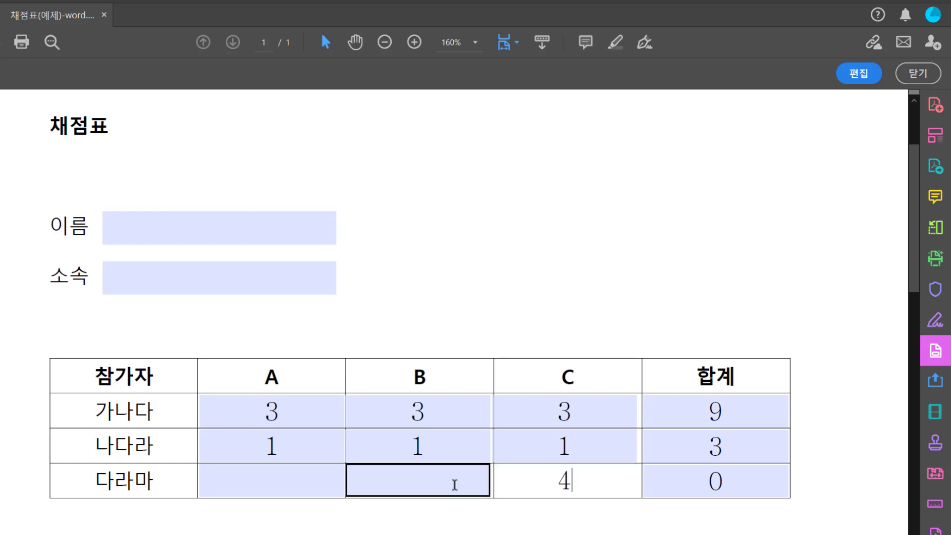
left_click(451, 481)
type("5")
left_click(280, 477)
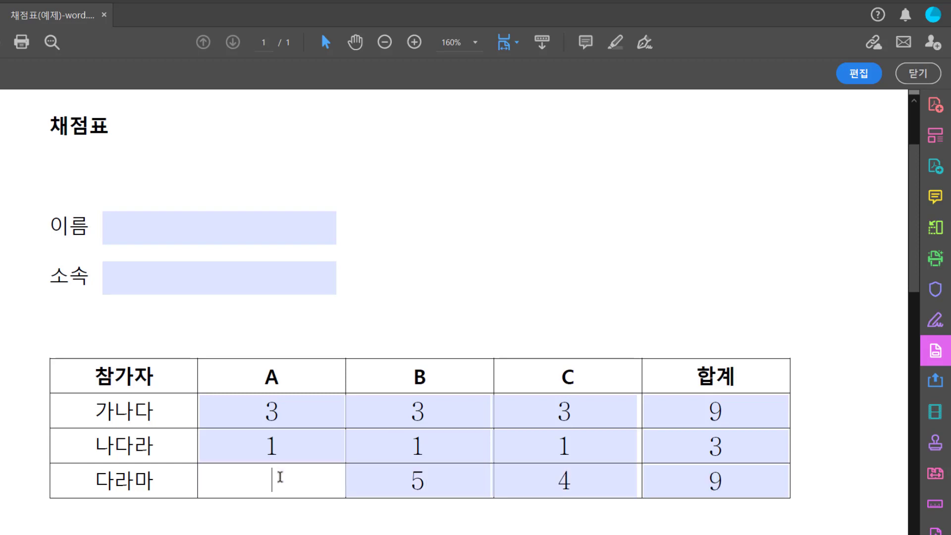
type("1")
left_click(426, 480)
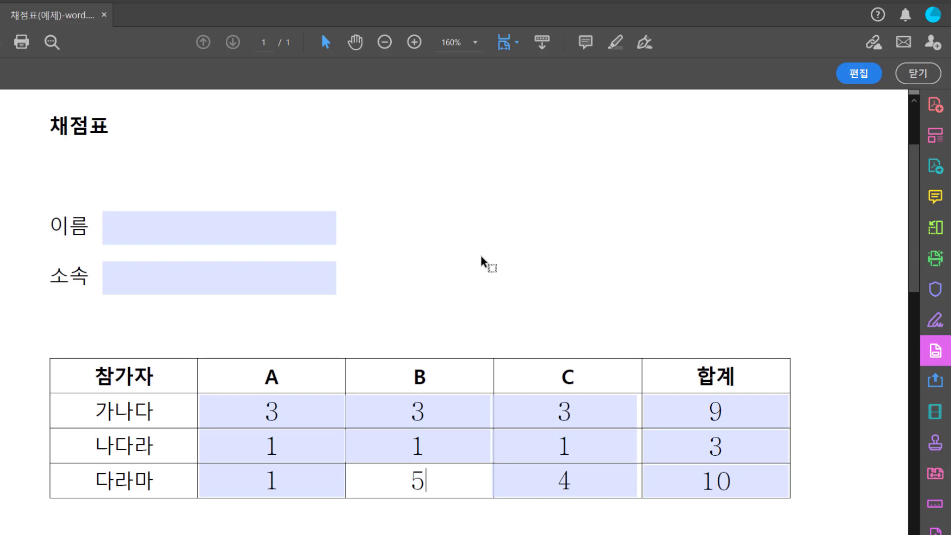
left_click(739, 424)
left_click(746, 448)
left_click(745, 475)
scroll(507, 305, "down", 2)
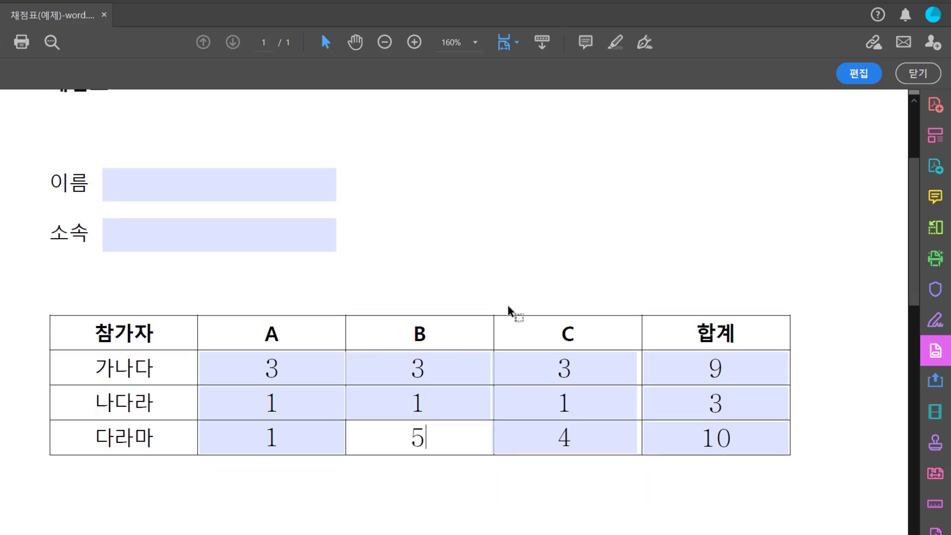
scroll(507, 305, "down", 1)
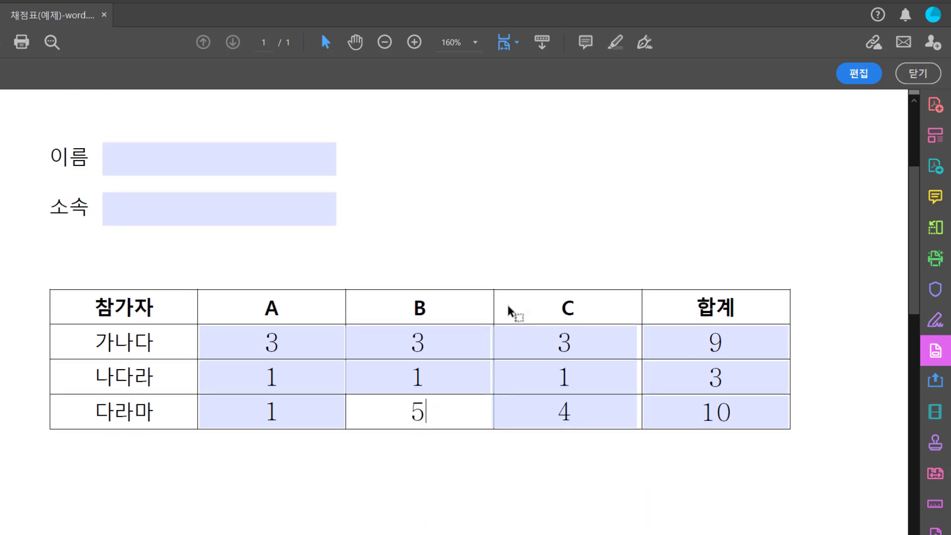